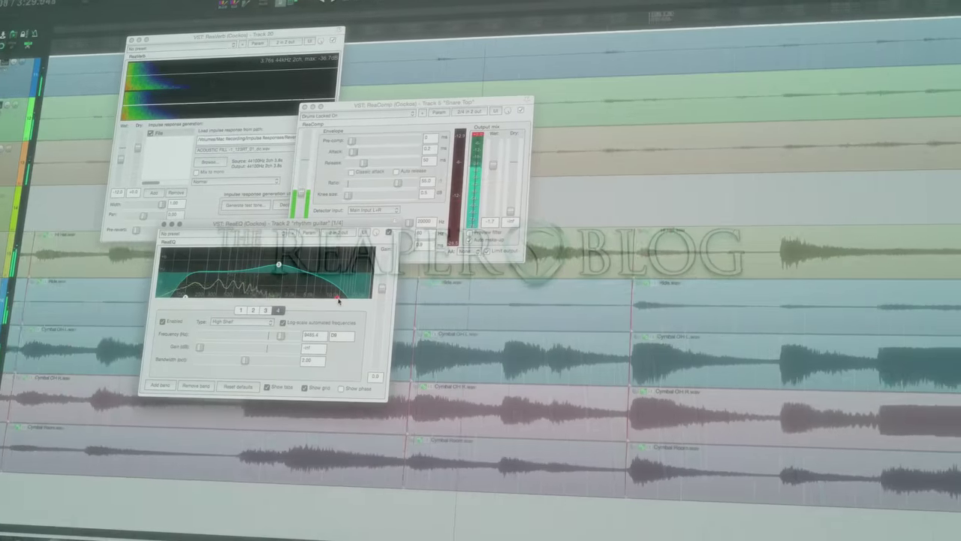
- Raise ReaEQ band 4's high-shelf frequency to about 16553.7 Hz
drag(339, 301, 356, 301)
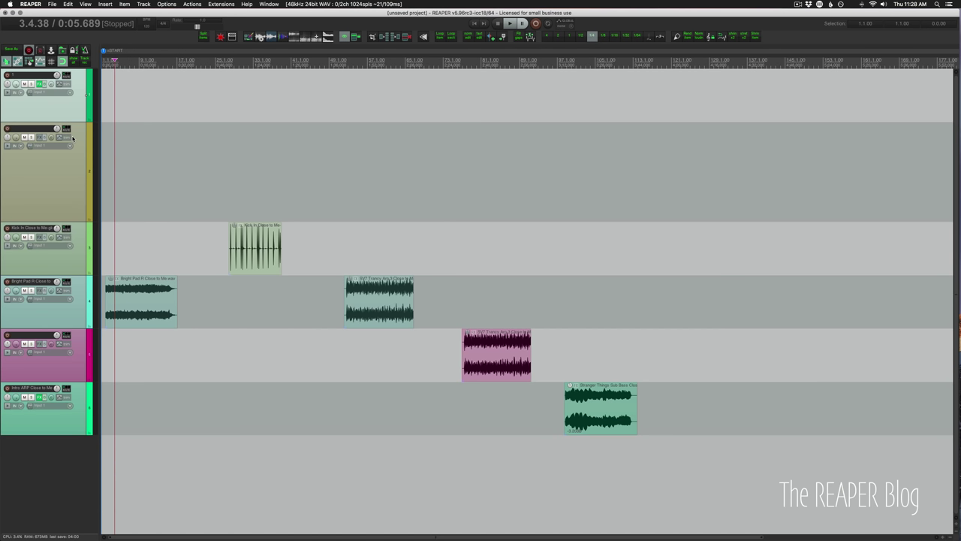
- Close track 1's ReaEQ, add a ReaEQ instance to track 2, and close its window
key(Escape)
click(72, 172)
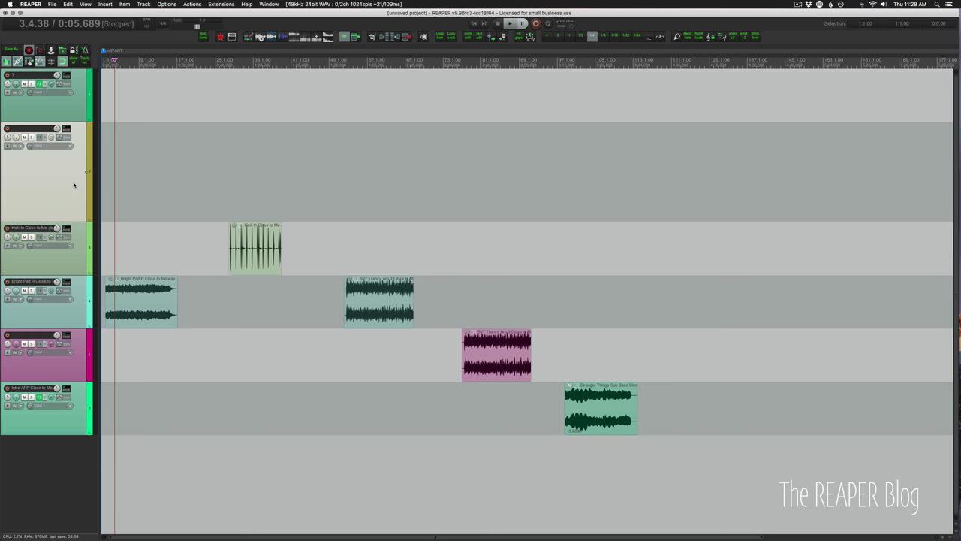
key(f)
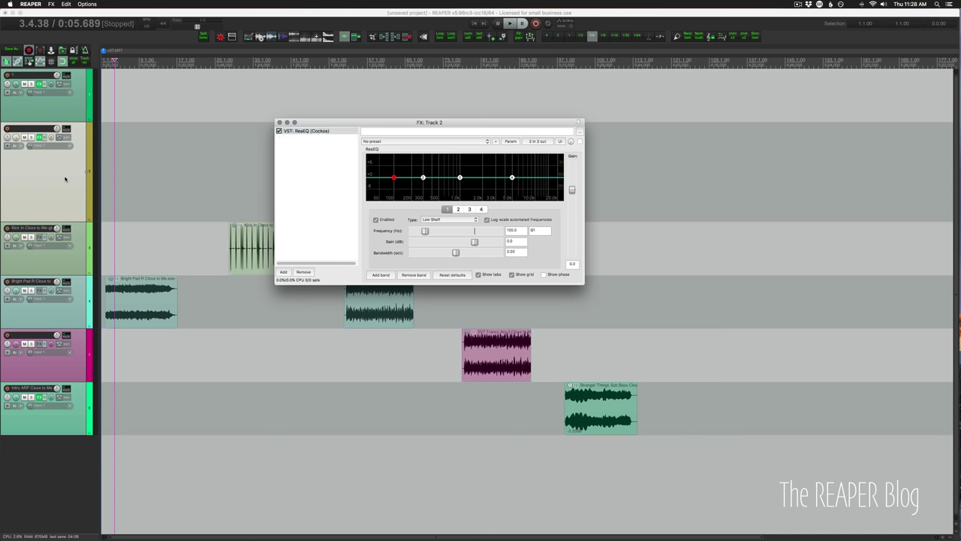
click(67, 179)
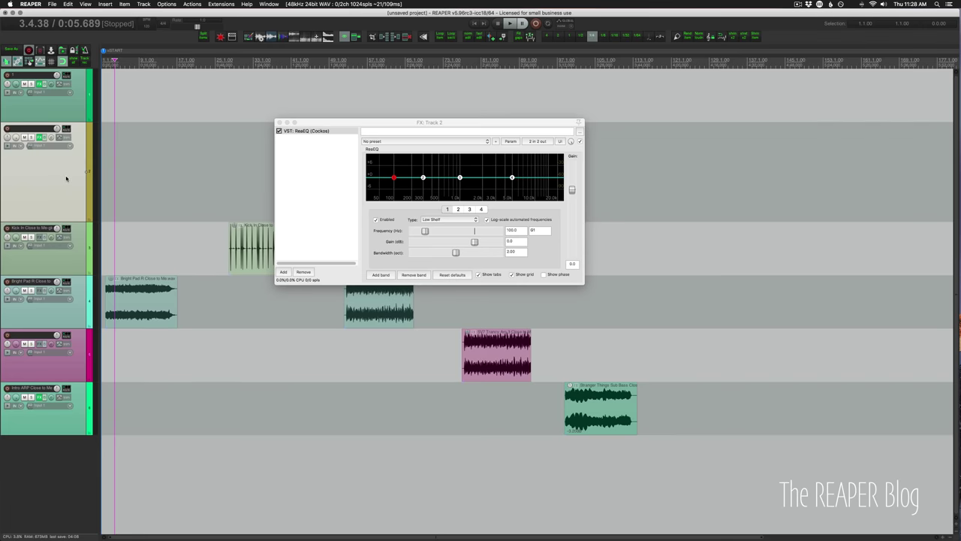
key(f)
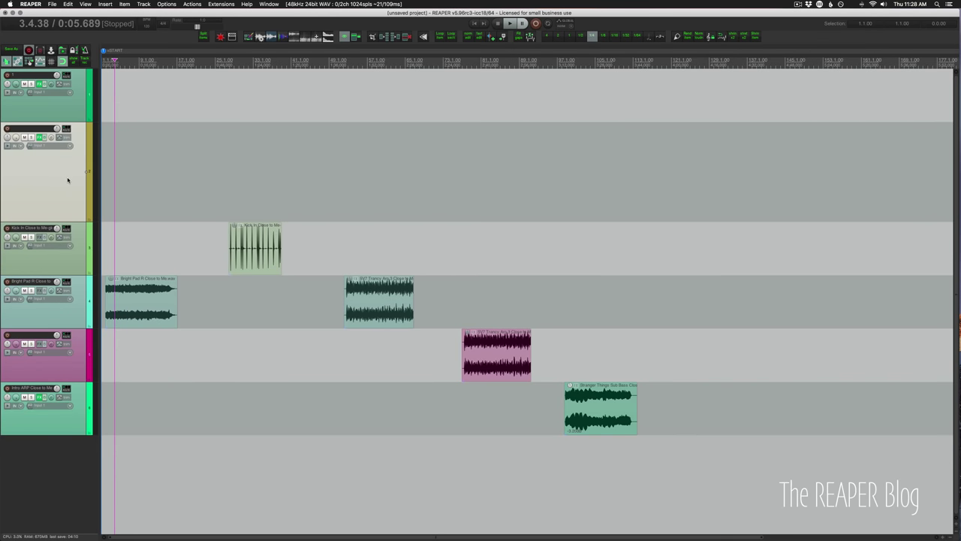
- Run 'Track: Insert/show reaEQ (track EQ)' from the Actions list to reopen track 2's ReaEQ
key(shift+slash)
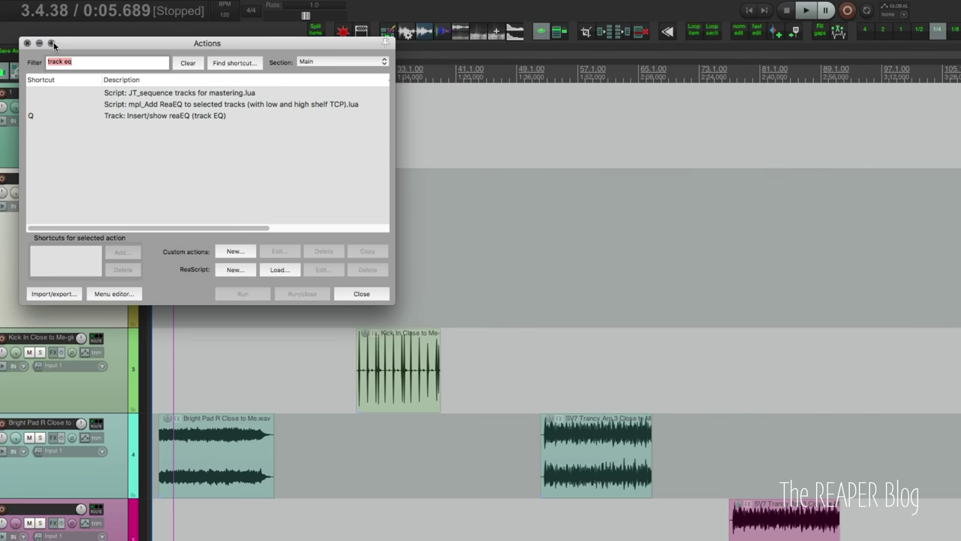
click(120, 117)
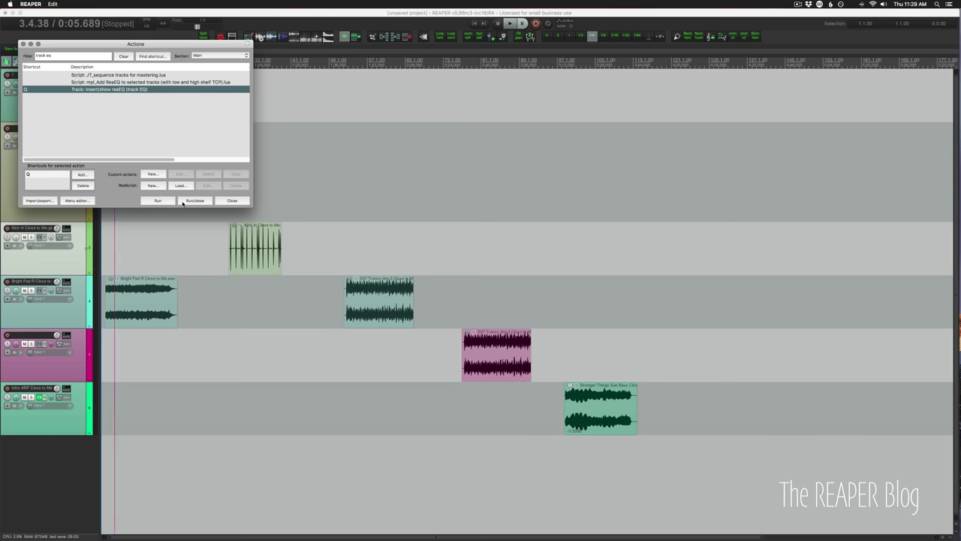
click(184, 201)
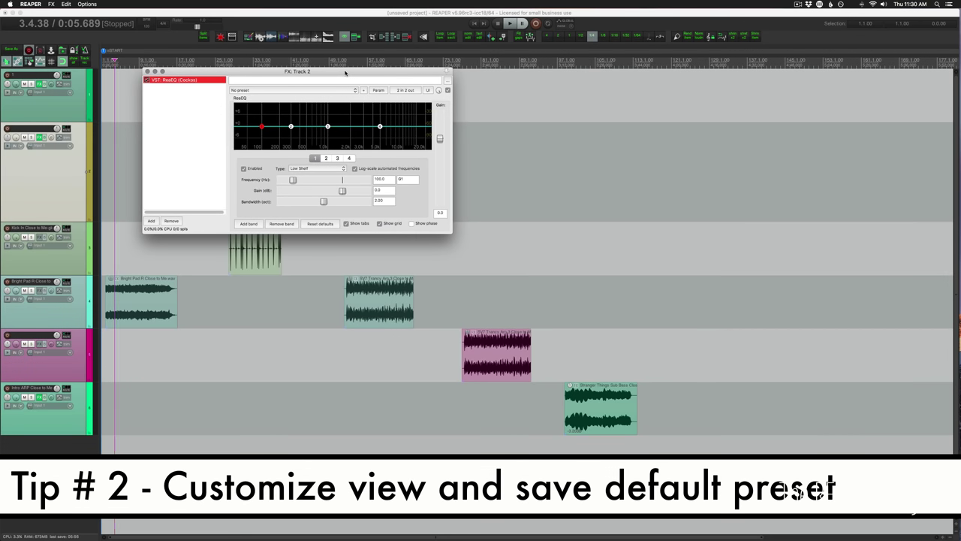
- Hide ReaEQ's band tabs and grid, and enlarge the window to nearly fill the screen
click(358, 224)
click(381, 224)
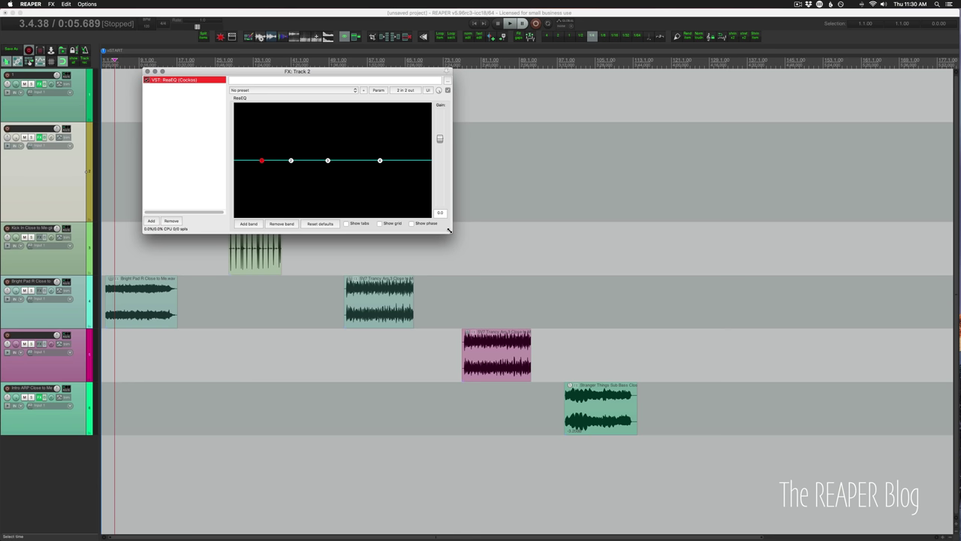
drag(449, 231, 919, 490)
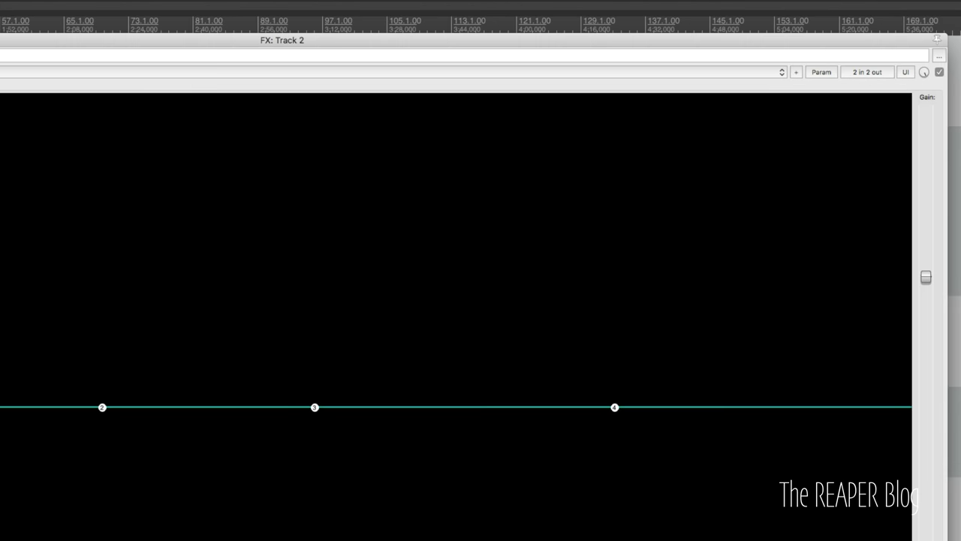
- Save the current ReaEQ setup as the default preset named 'Start'
click(795, 71)
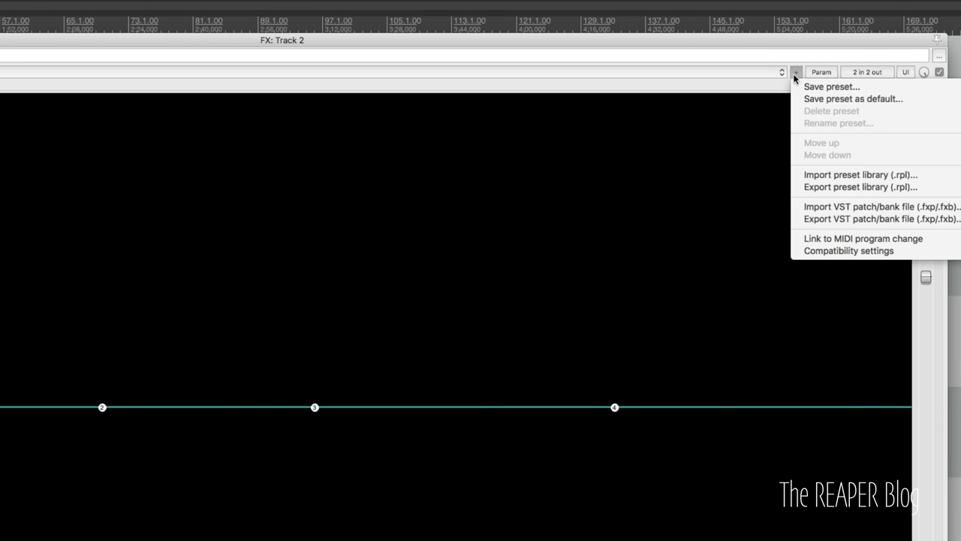
click(829, 99)
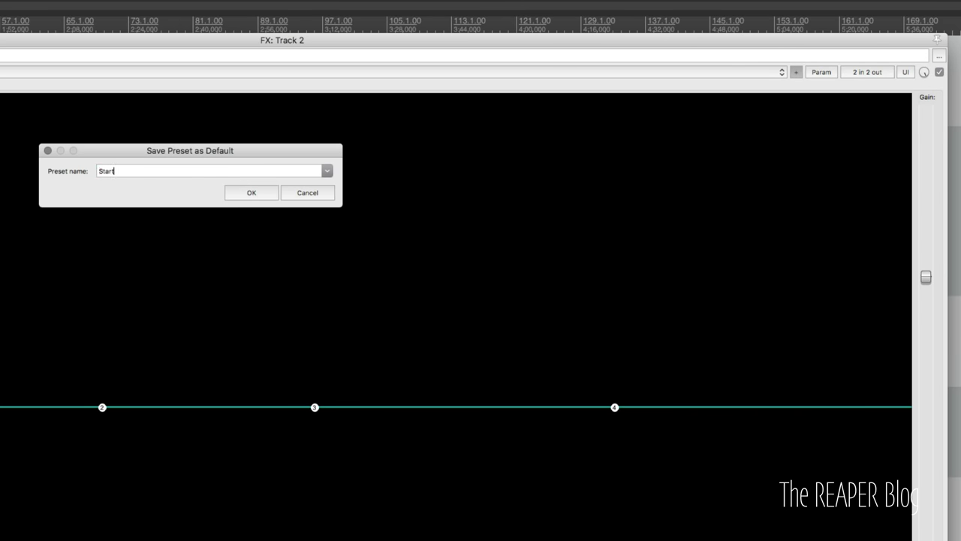
key(Return)
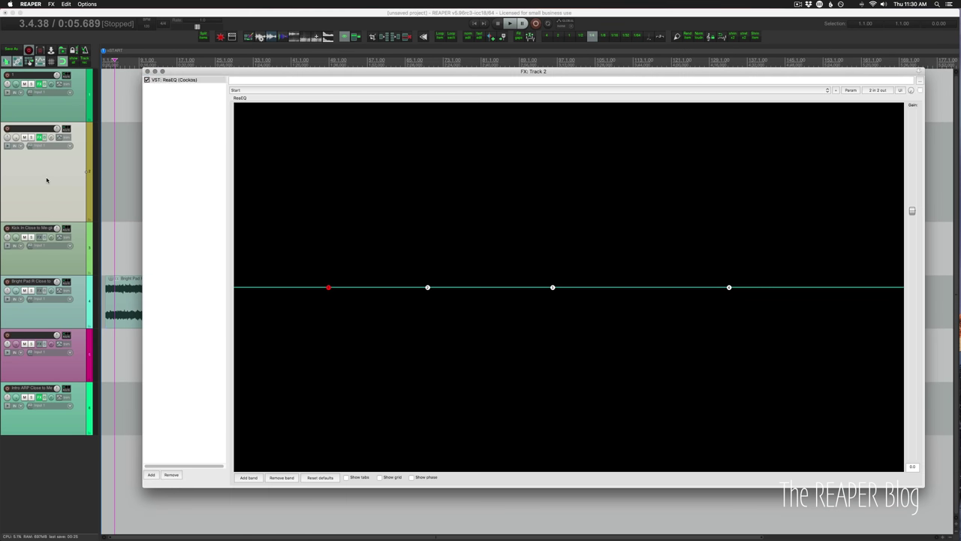
- Re-enable Show tabs and Show grid, then save the 'Start' default preset again
click(218, 252)
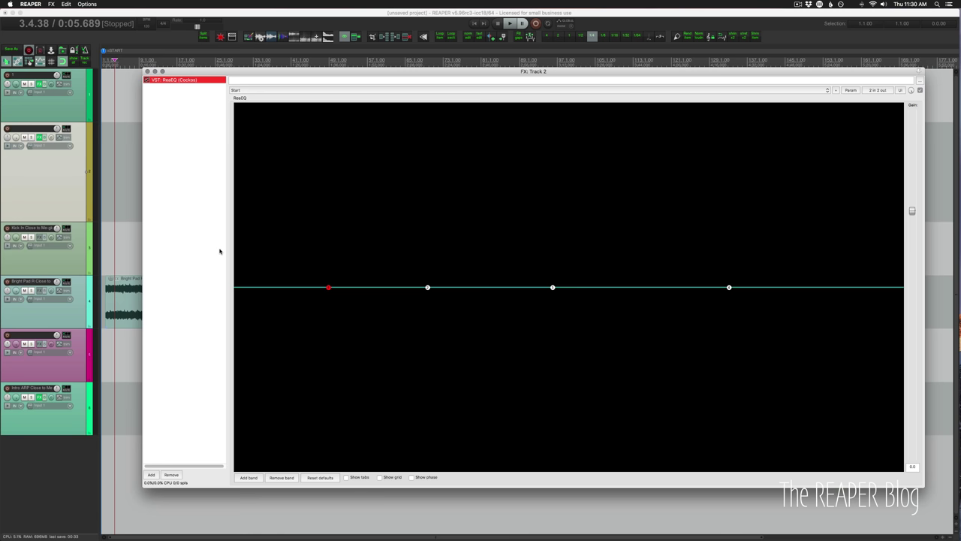
click(351, 477)
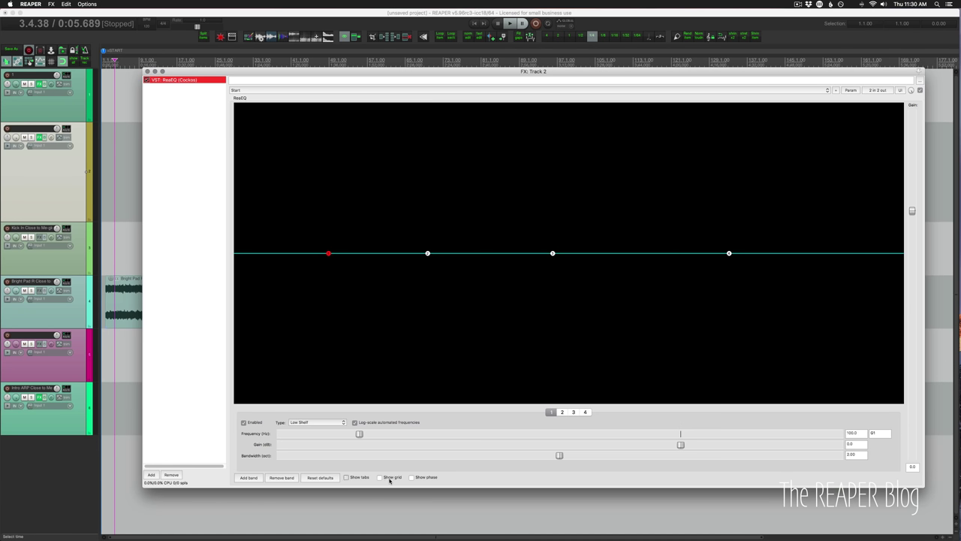
click(387, 478)
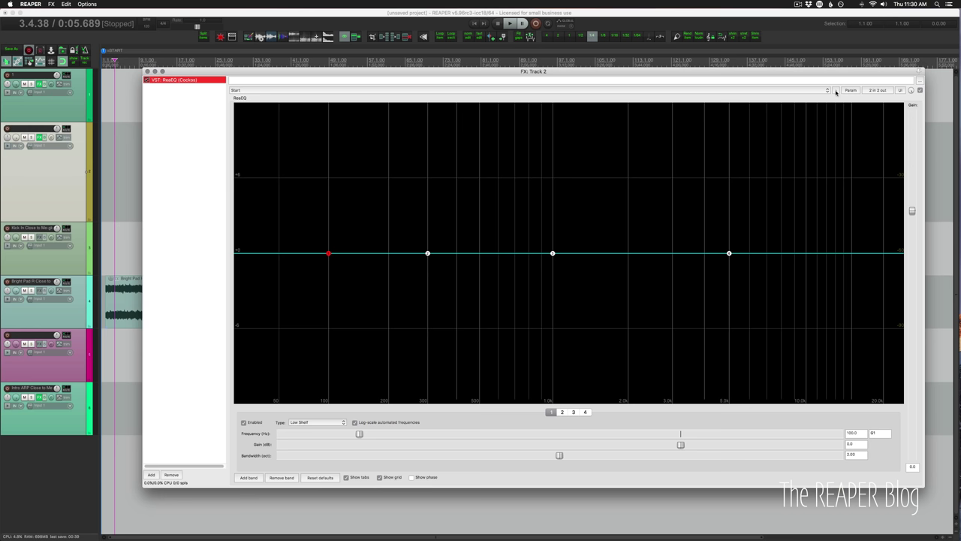
click(835, 91)
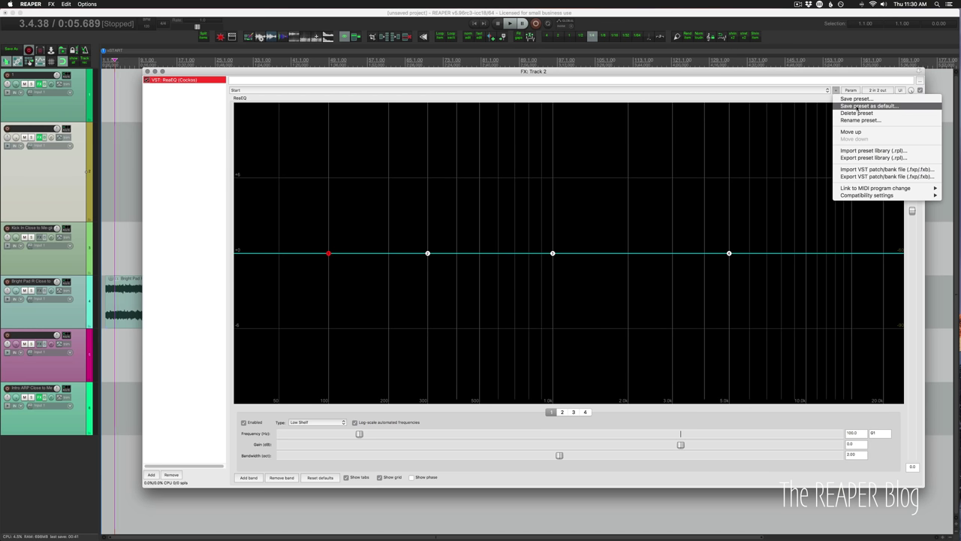
click(874, 100)
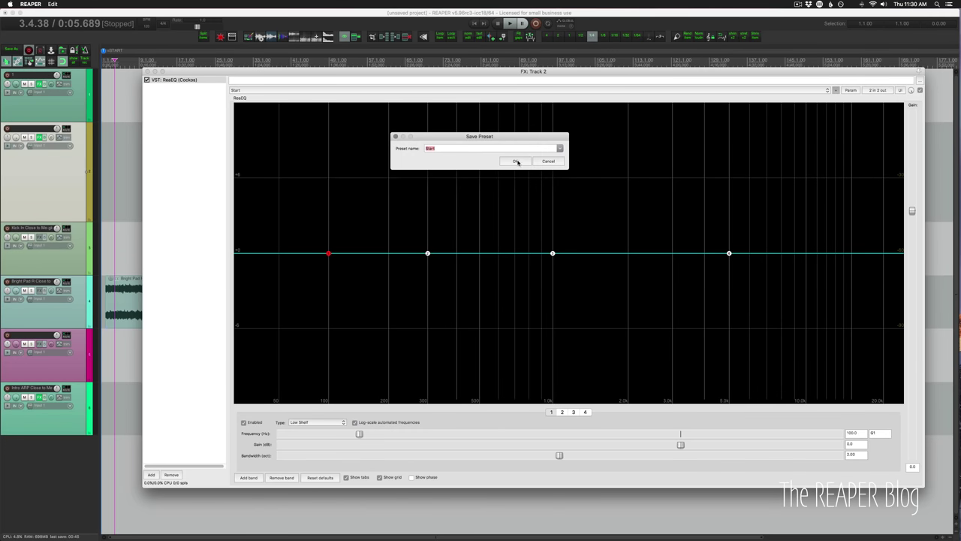
click(514, 161)
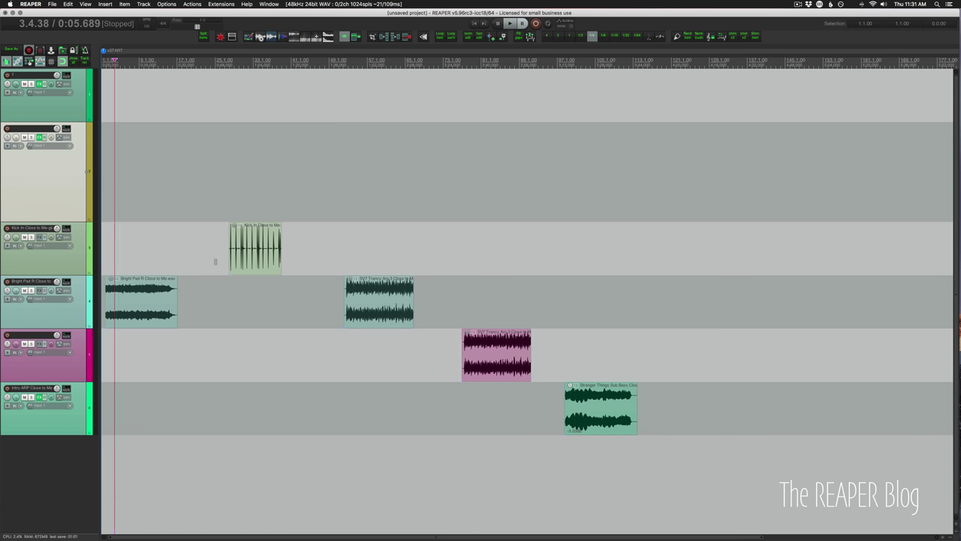
- Audition the Bright Pad item from its start, then open ReaEQ on track 4
click(138, 298)
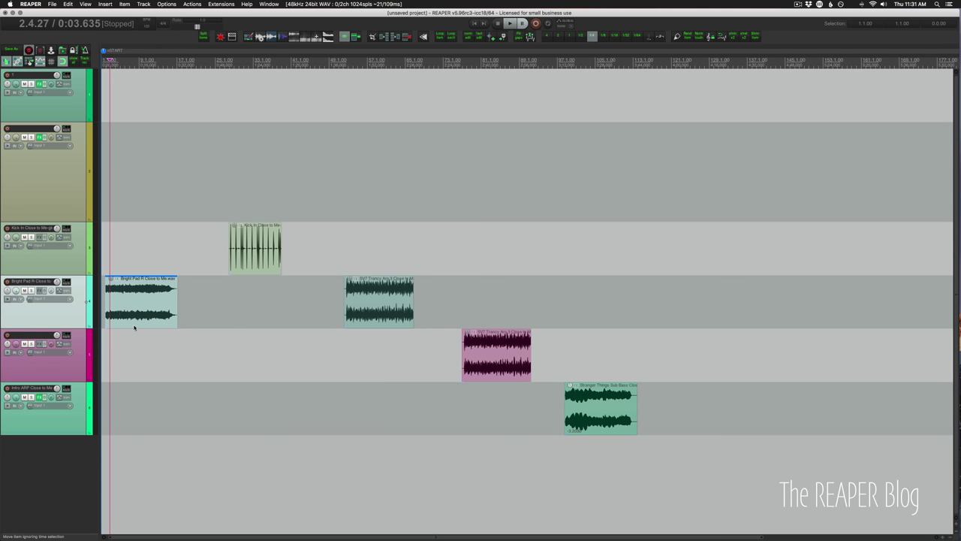
scroll(135, 323, up, 5)
click(134, 313)
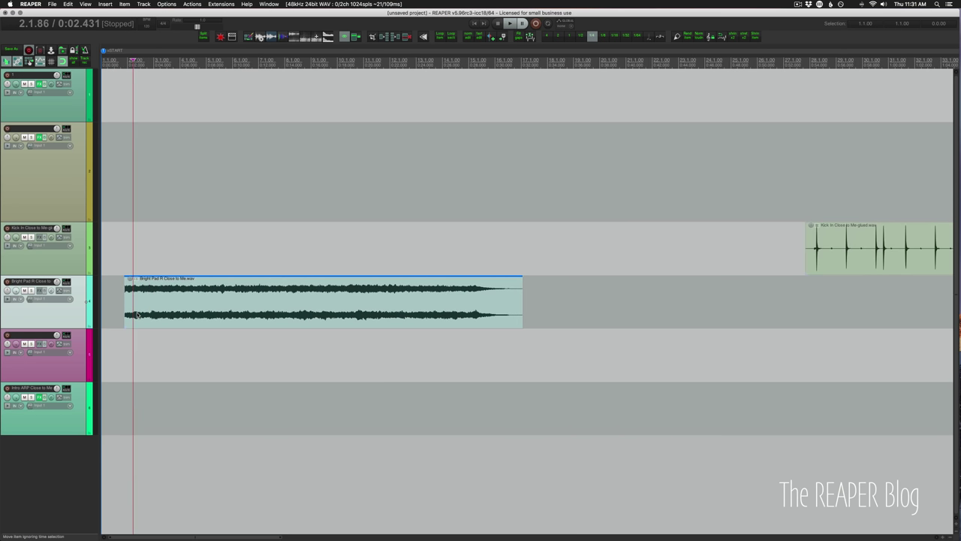
key(space)
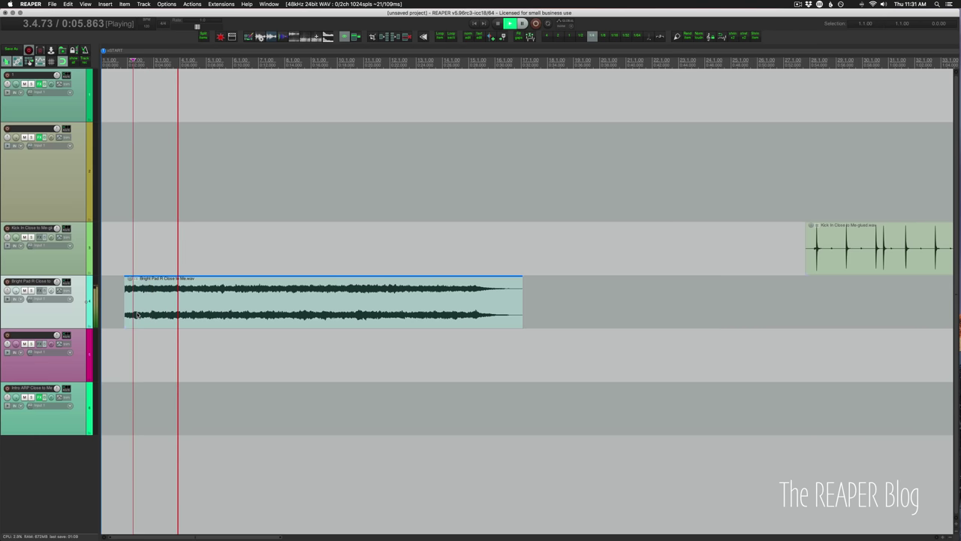
key(space)
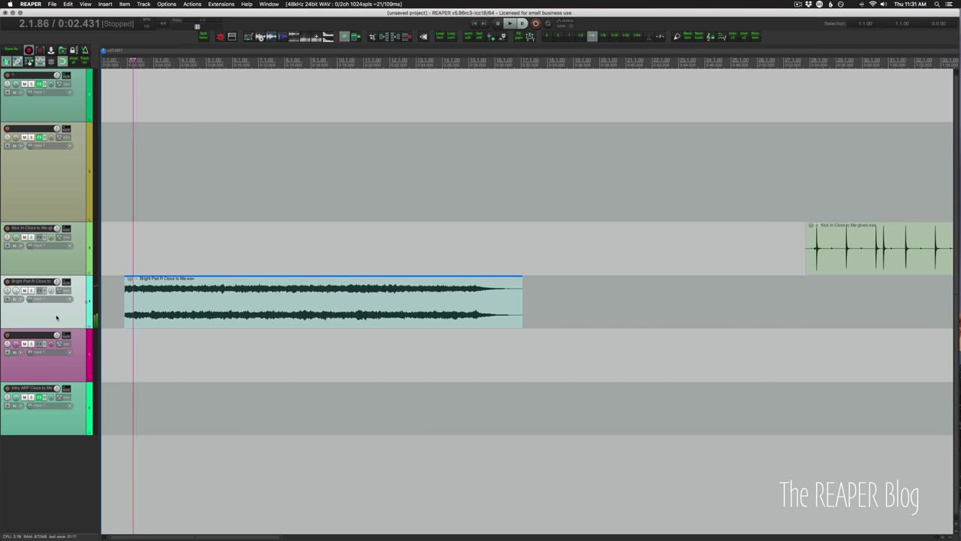
key(f)
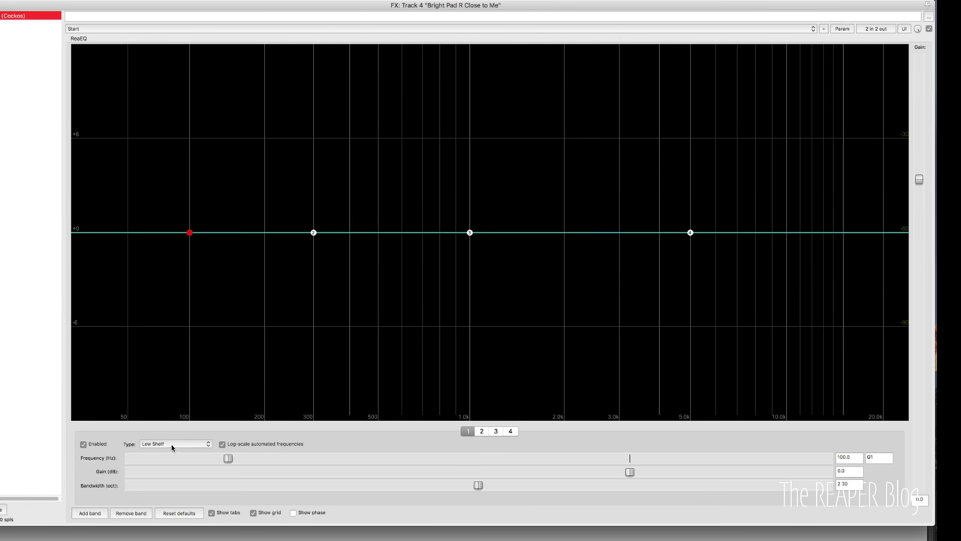
- Remove the 100 Hz and 300 Hz bands and make the remaining band a wide band-pass near 1 kHz
click(129, 514)
click(129, 514)
click(129, 514)
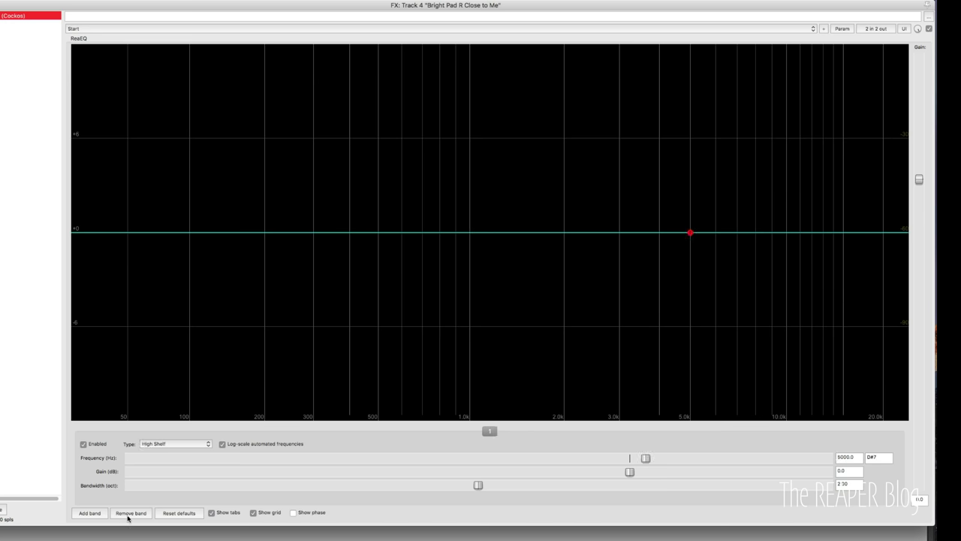
click(175, 444)
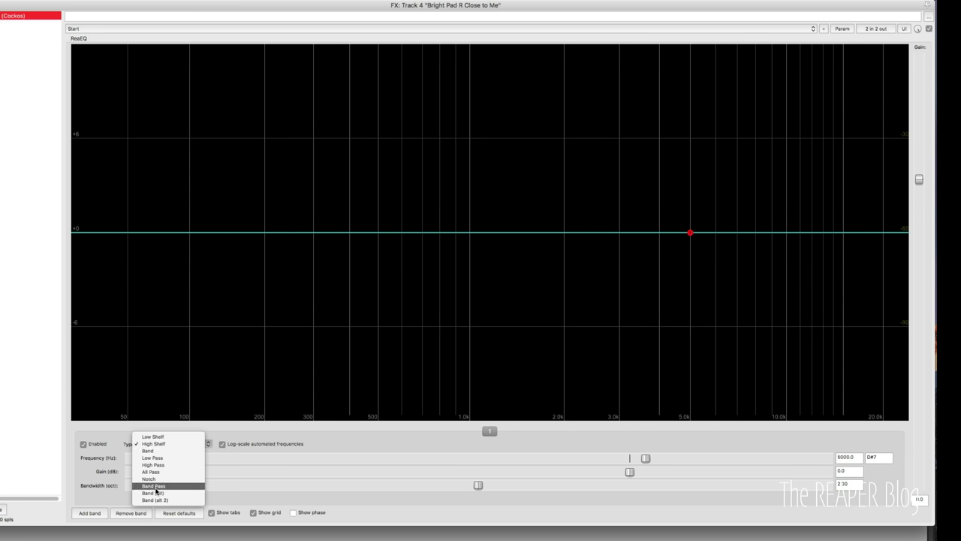
click(154, 486)
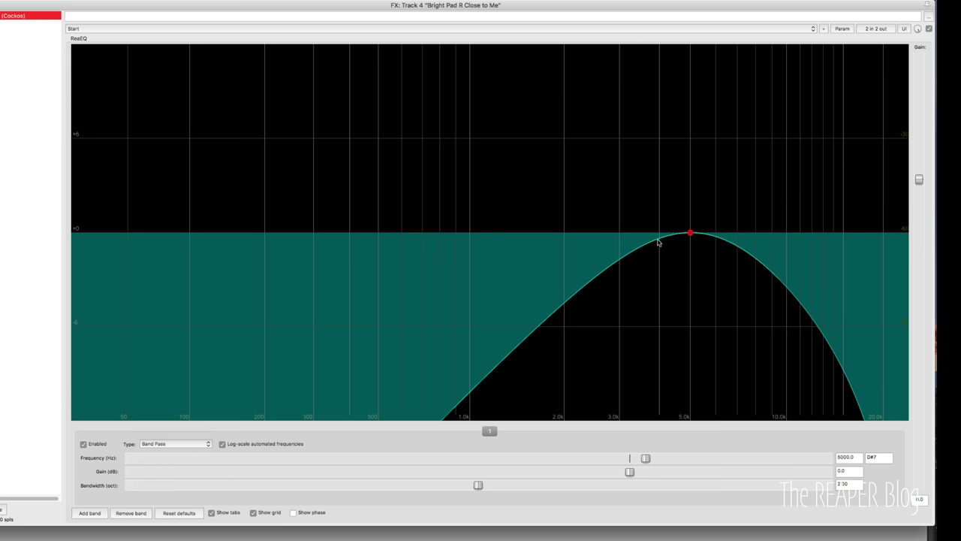
drag(690, 233, 470, 232)
drag(478, 485, 615, 486)
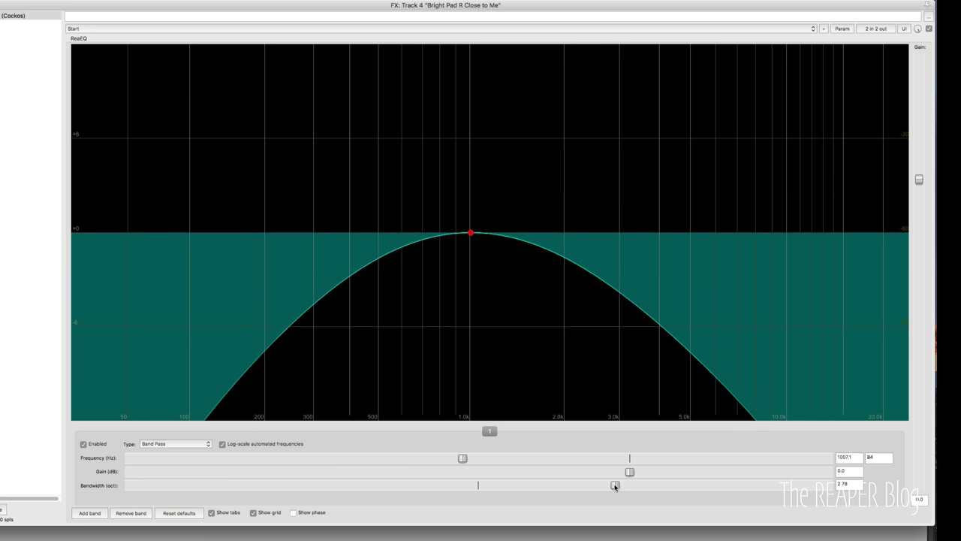
- Audition the telephone sound and fine-tune the band-pass centre to 975 Hz
key(space)
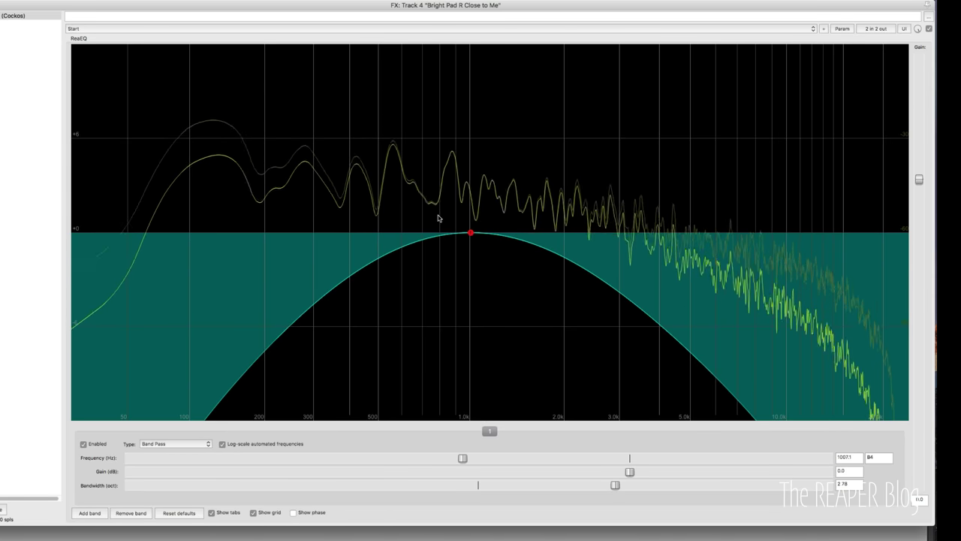
key(space)
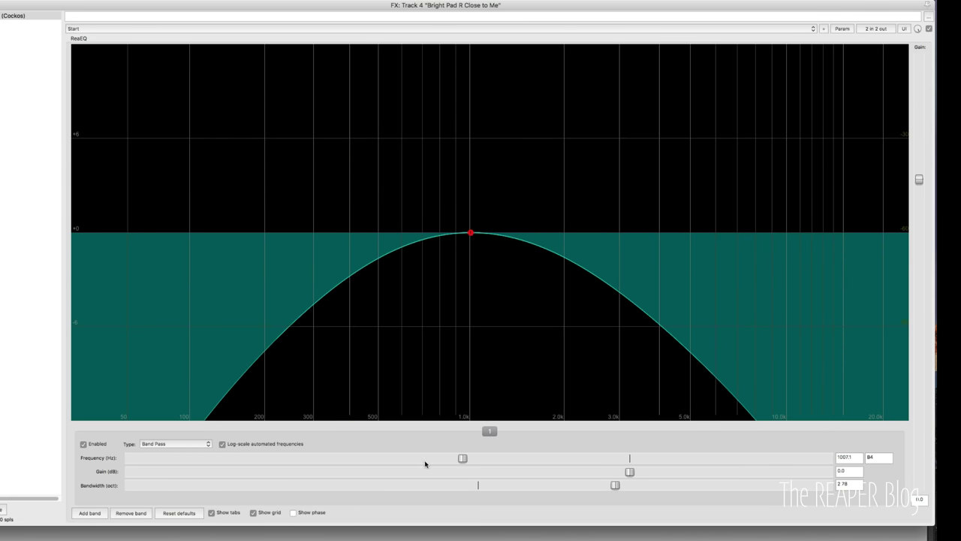
drag(460, 461, 459, 461)
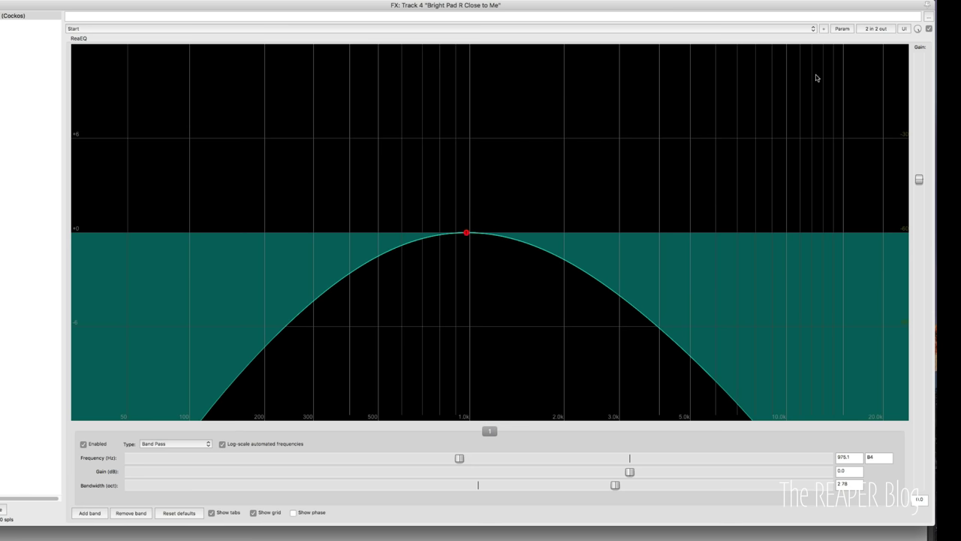
click(839, 28)
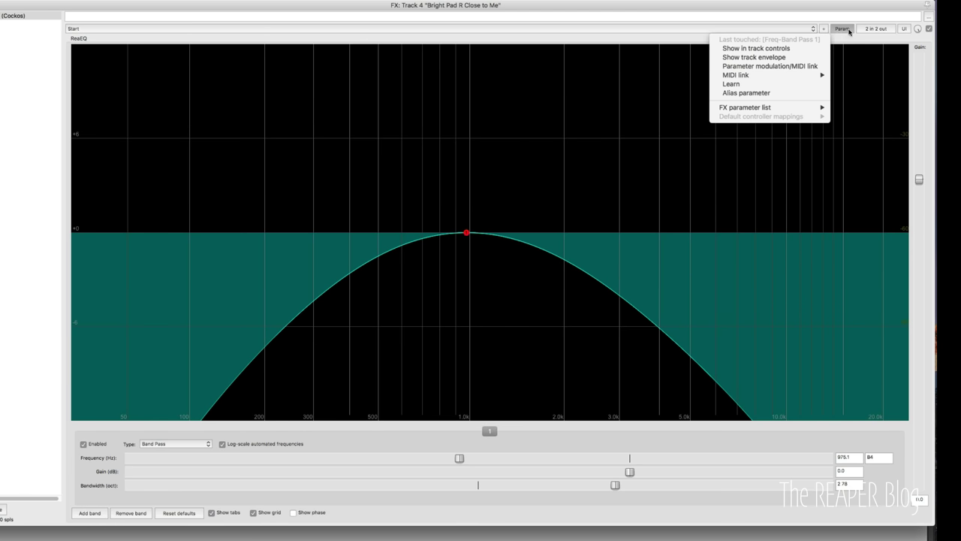
- Modulate the band-pass frequency with a centred triangle LFO at 1 Hz and 64.7% strength
click(744, 66)
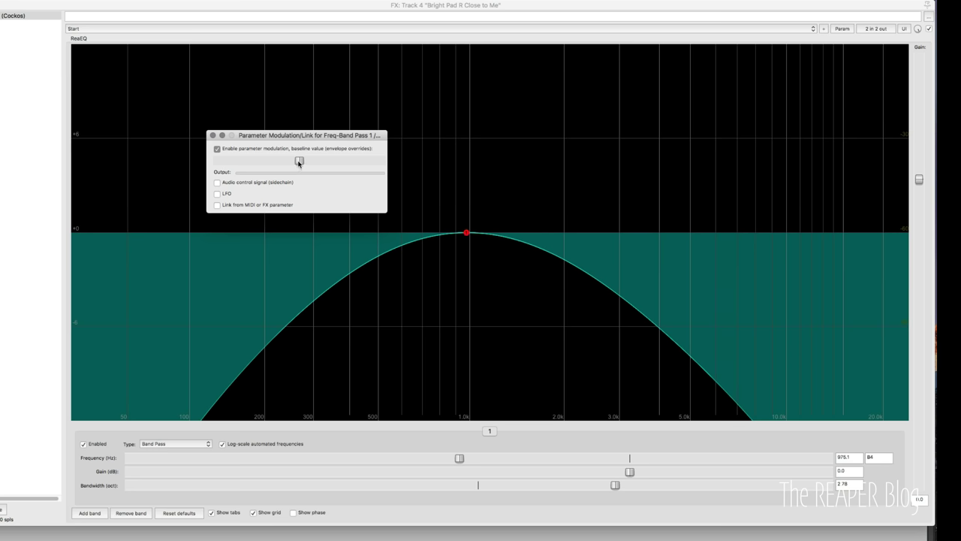
click(216, 193)
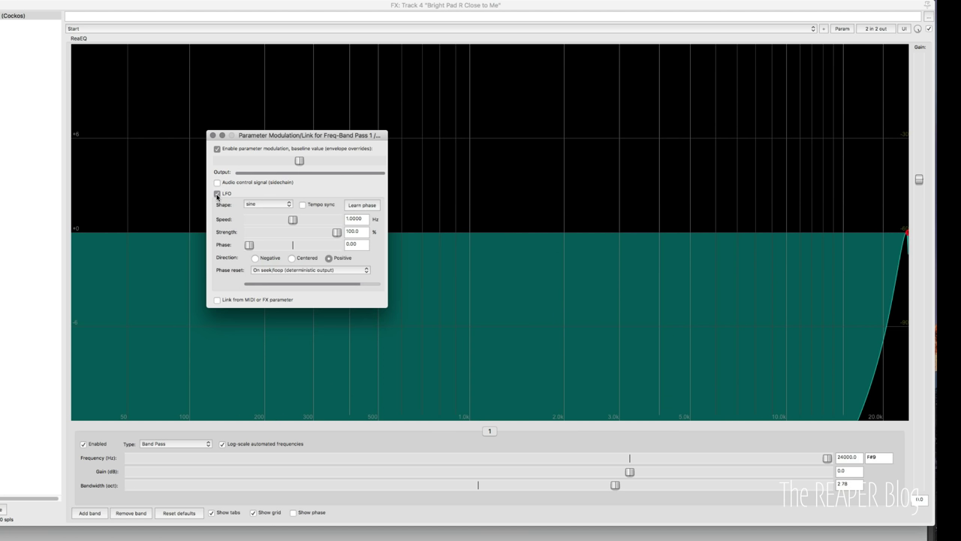
click(262, 205)
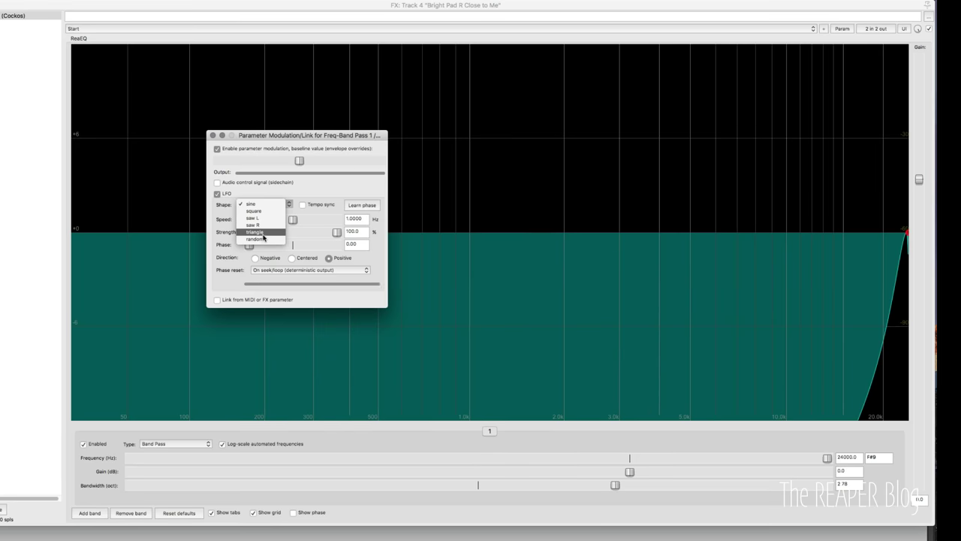
click(263, 233)
click(292, 258)
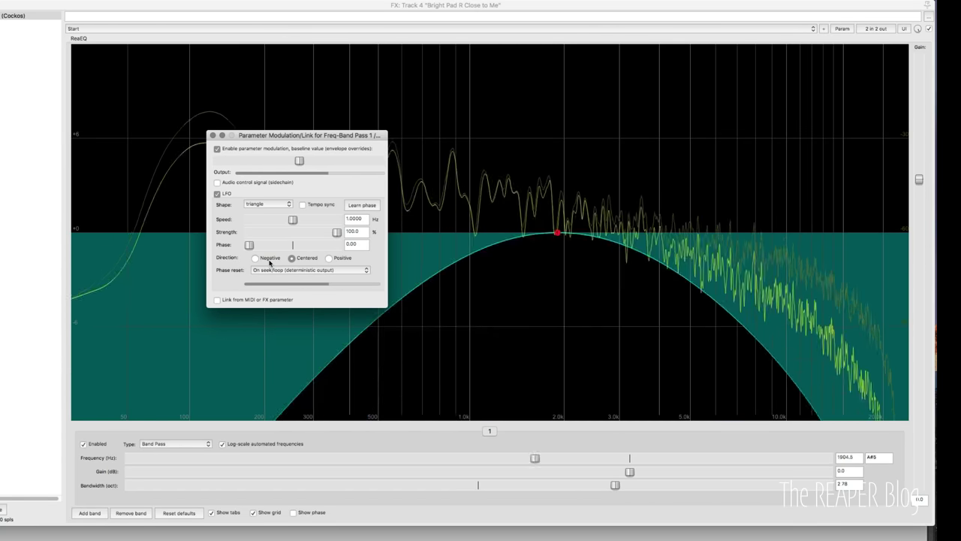
drag(337, 233, 307, 238)
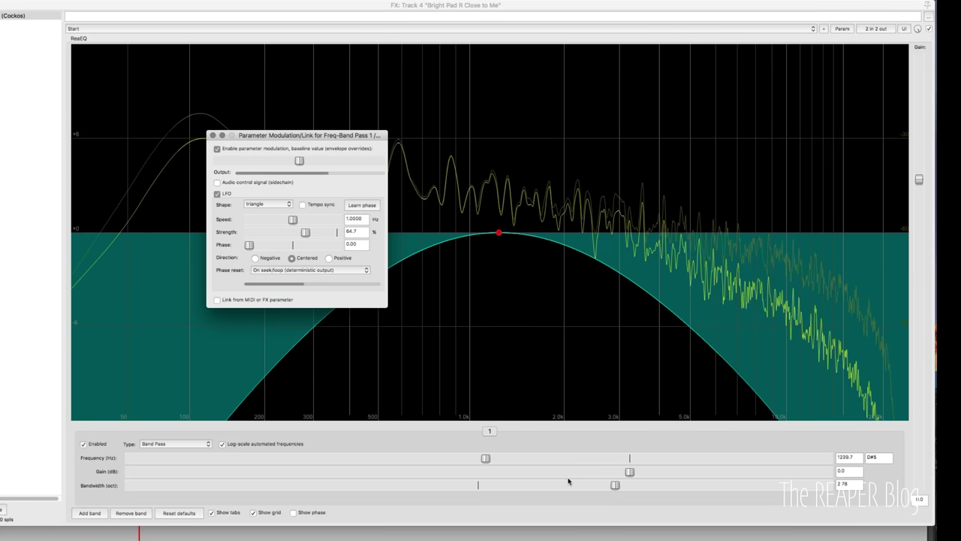
- Narrow the band-pass bandwidth to 2.21 octaves and tempo-sync the LFO
drag(614, 486, 515, 487)
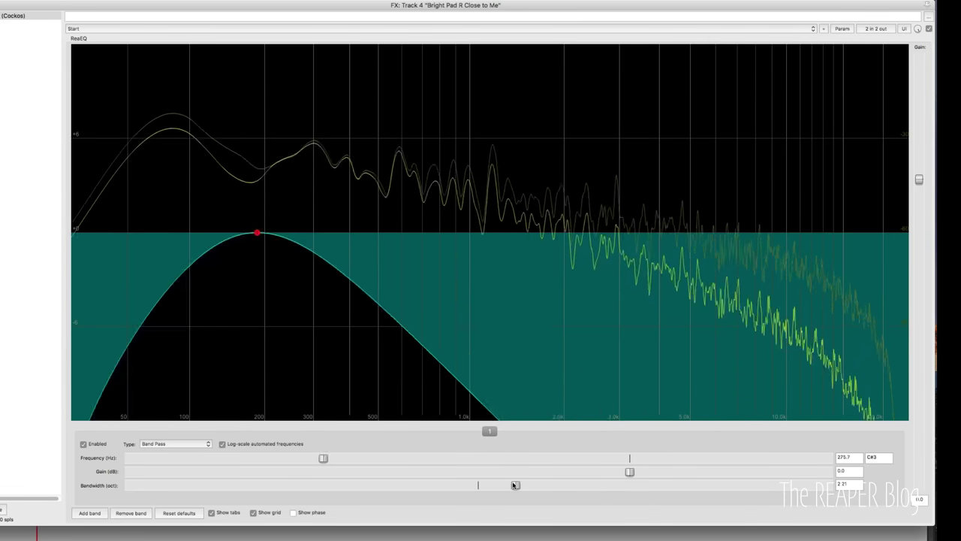
click(368, 218)
click(372, 225)
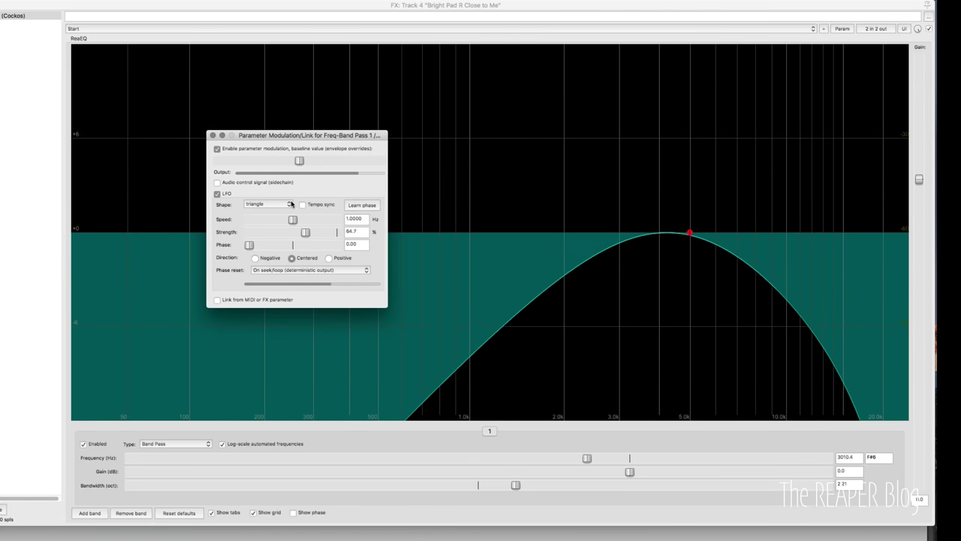
- Set the LFO speed to 12 QN
click(374, 219)
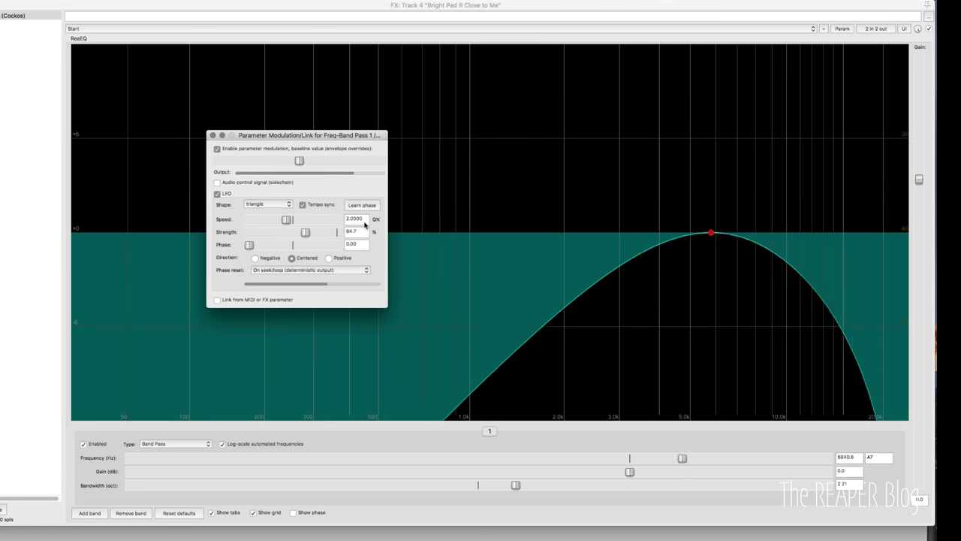
click(371, 225)
text(1)
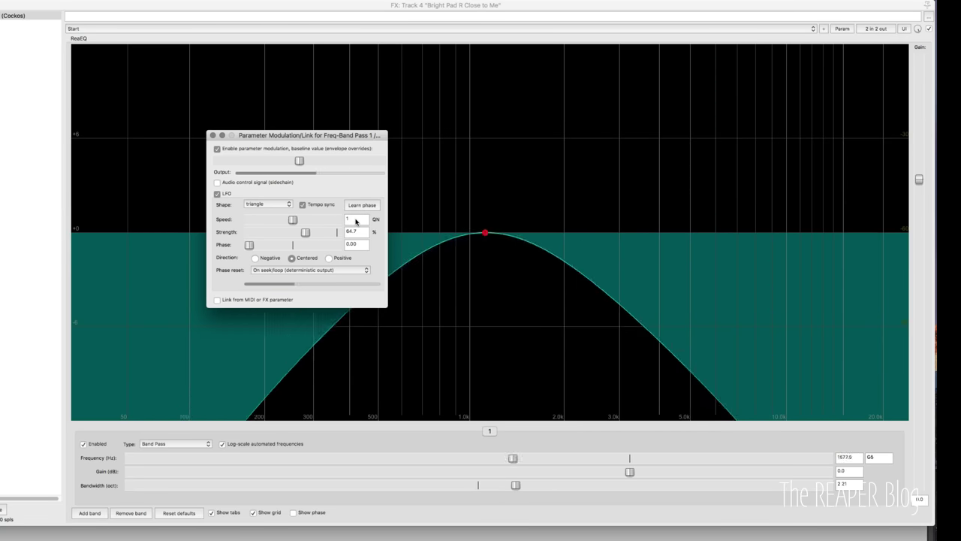
key(Return)
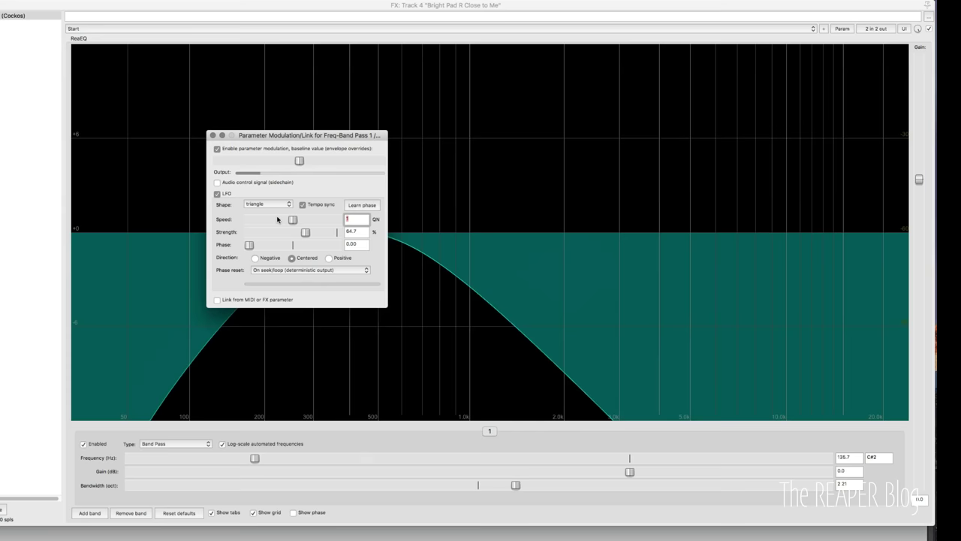
text(2)
key(Return)
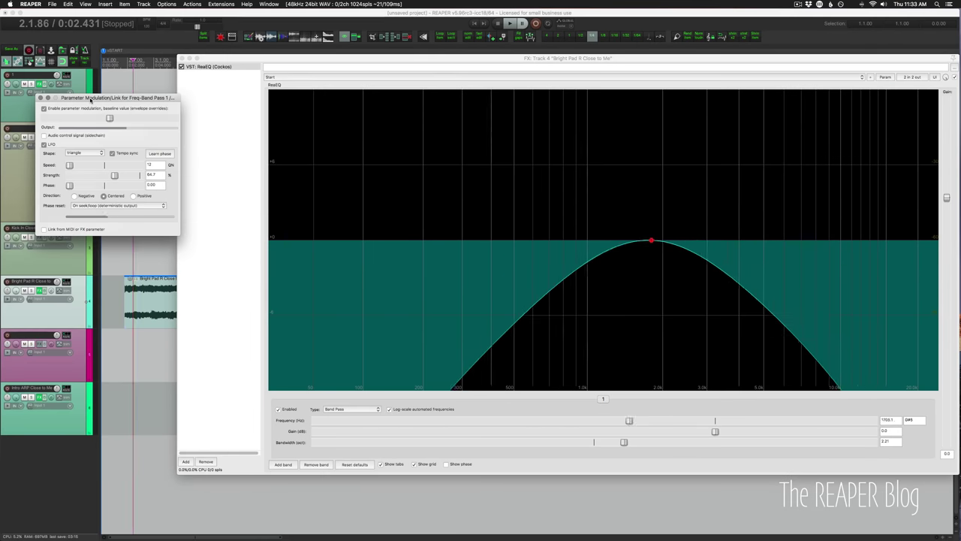
- Play the project to hear the Bright Pad's tempo-synced band-pass sweep
drag(90, 100, 86, 95)
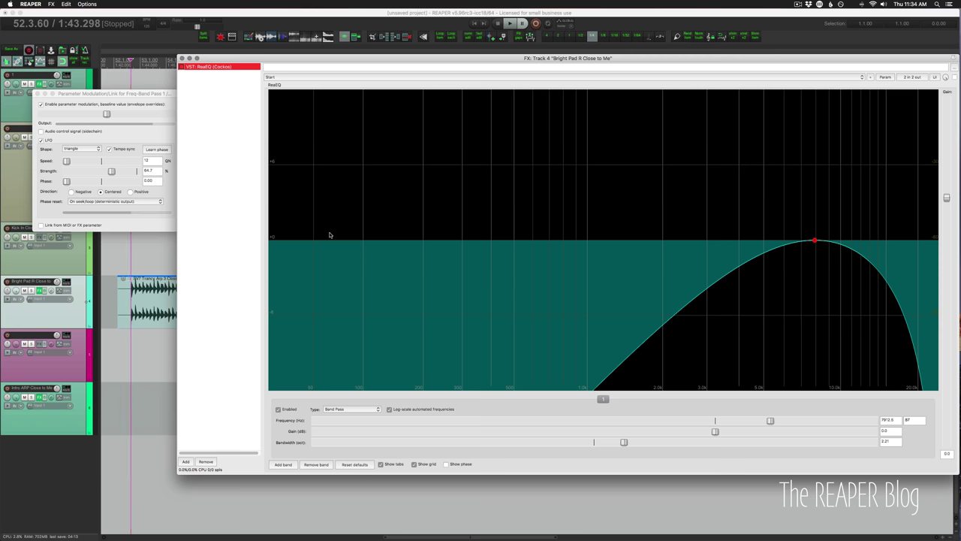
click(77, 273)
click(84, 286)
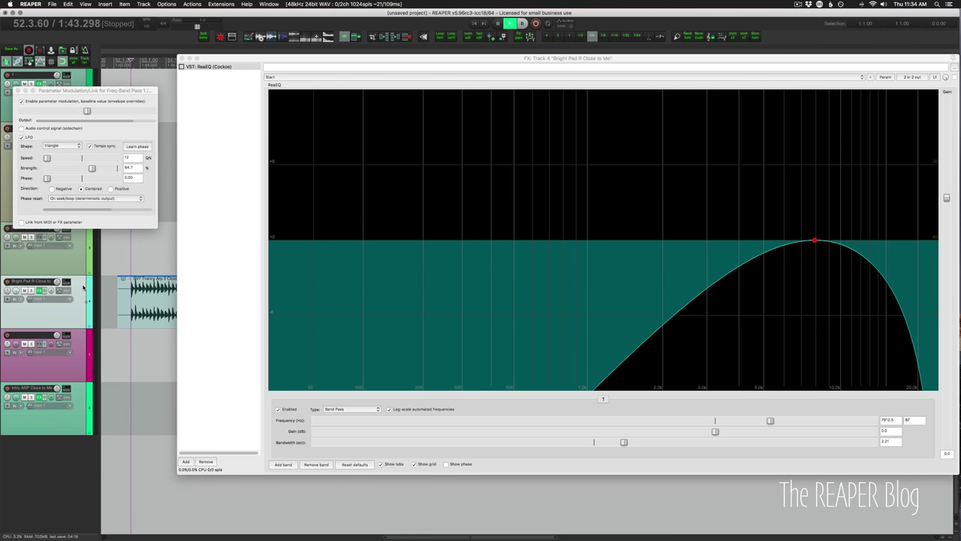
key(space)
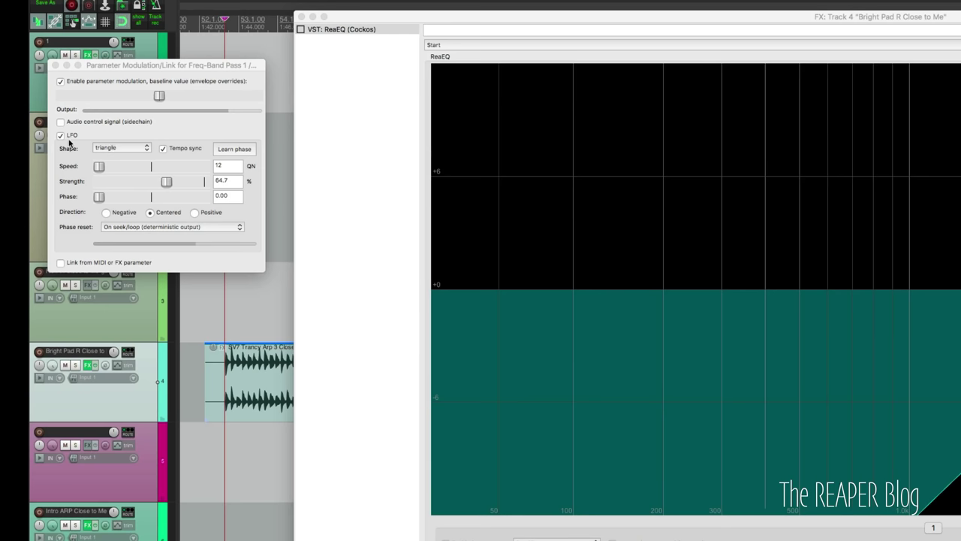
- Replace the LFO with an audio control signal from track channels 1+2
click(60, 136)
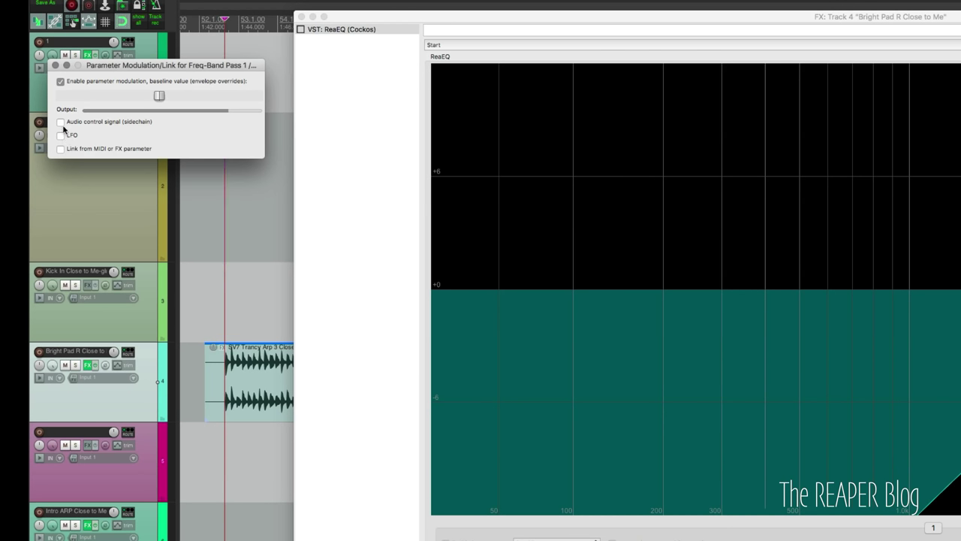
click(61, 123)
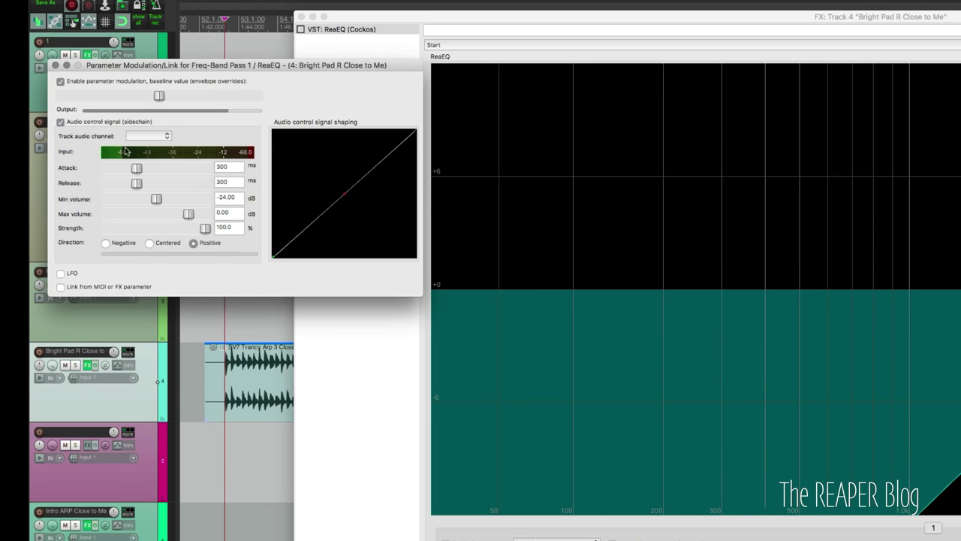
click(145, 137)
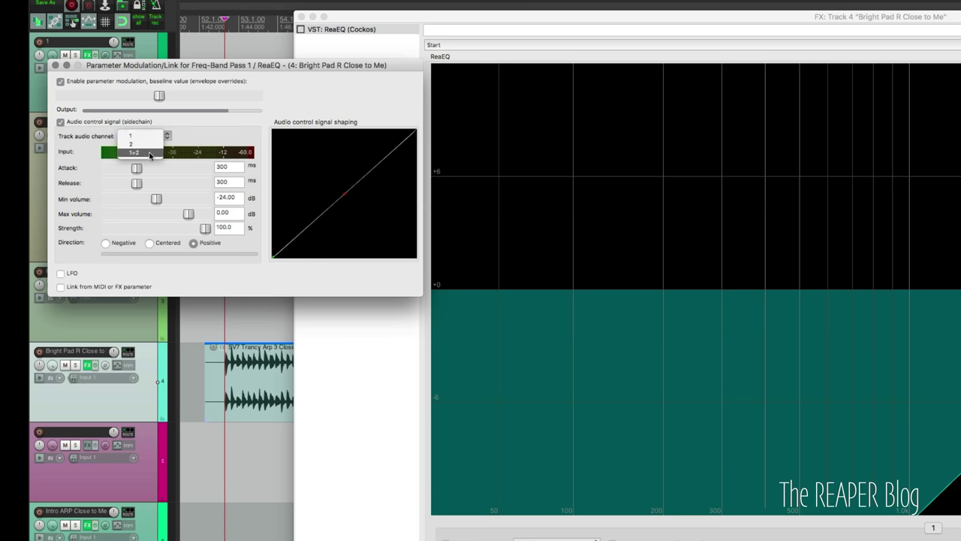
click(150, 153)
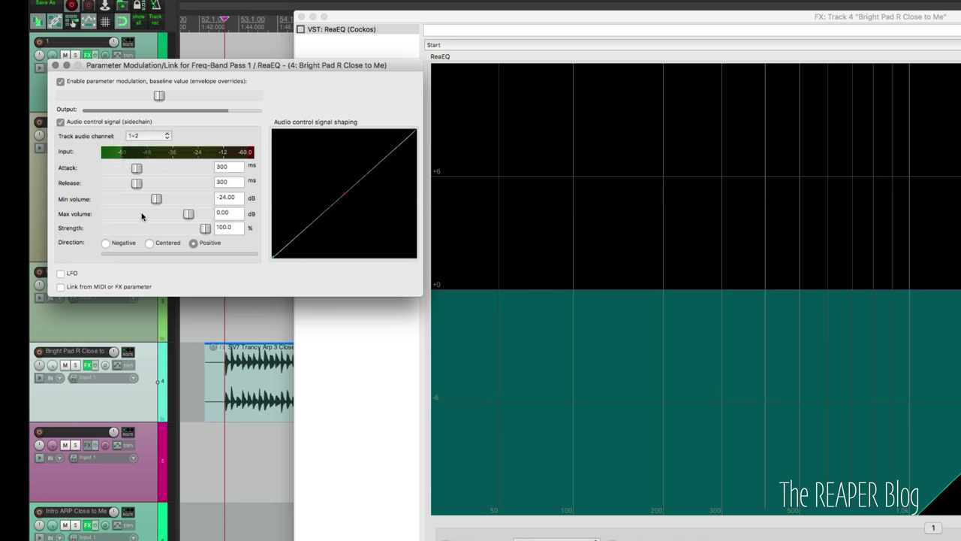
- Enable the ReaEQ plugin in the FX chain and return to the modulation settings
click(305, 34)
click(302, 30)
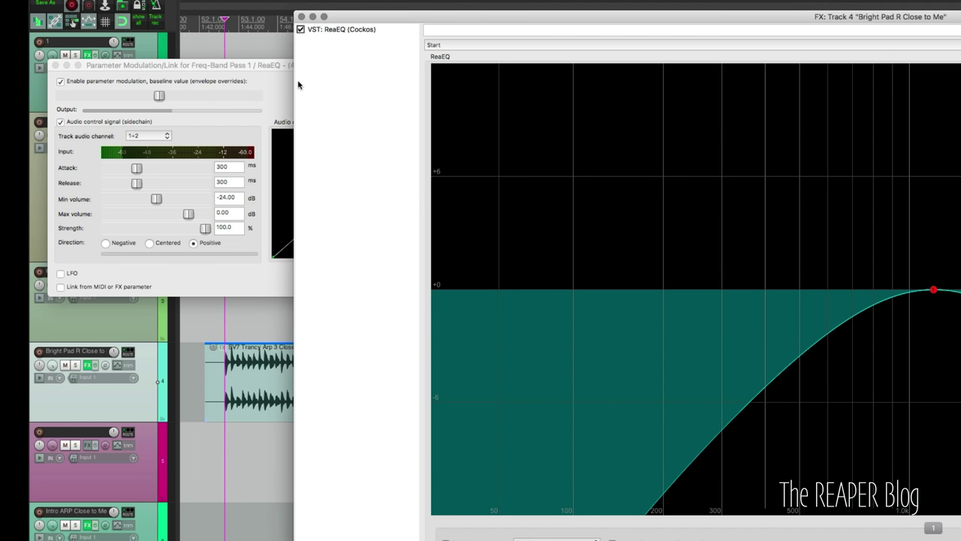
click(243, 66)
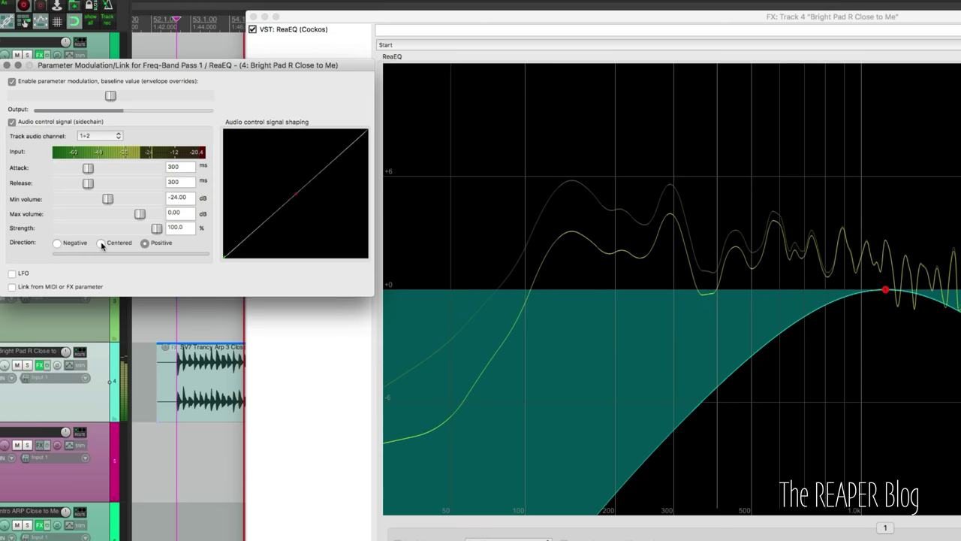
- Set modulation to Centered, 0 ms attack, shorter release, curved shaping, and about 82% strength
click(101, 242)
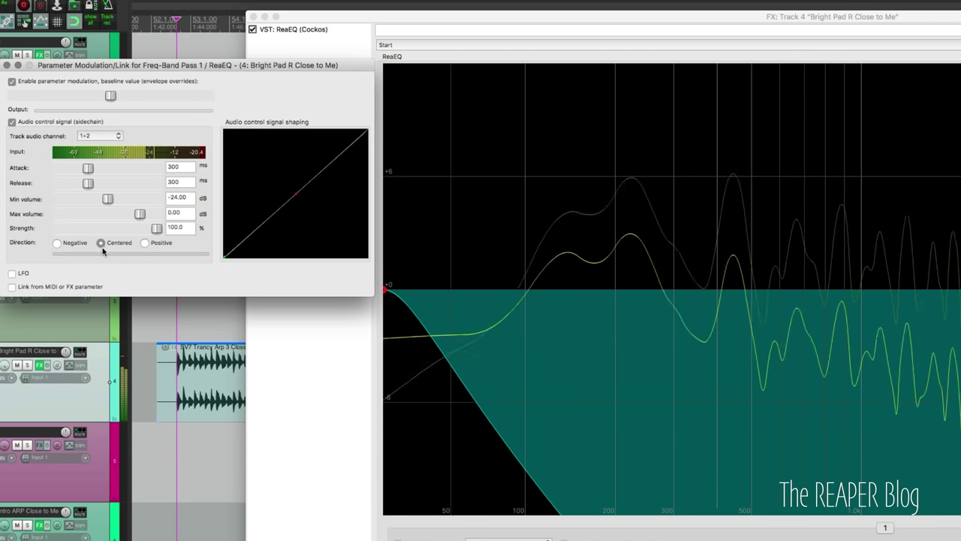
drag(89, 168, 58, 168)
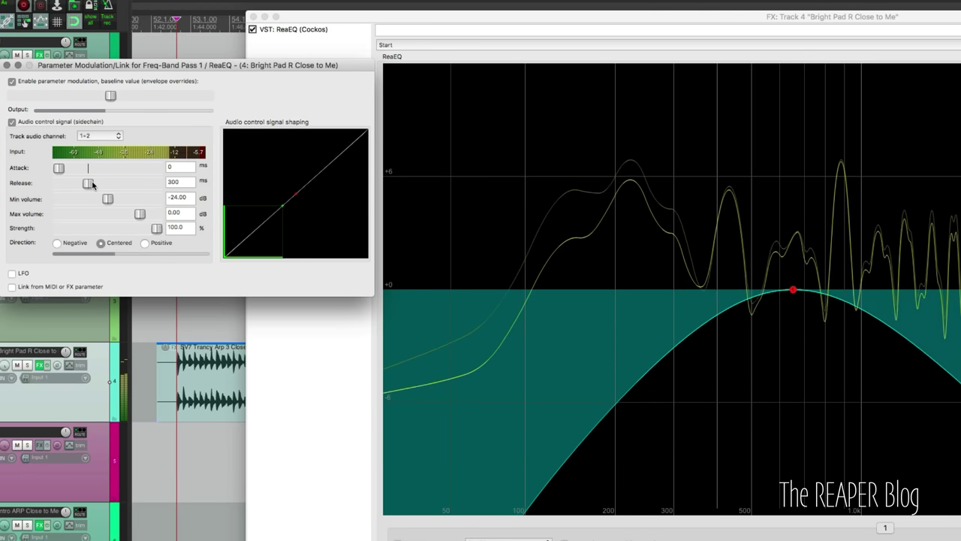
mouse_move(88, 183)
mouse_down()
mouse_move(67, 185)
mouse_move(88, 199)
mouse_up()
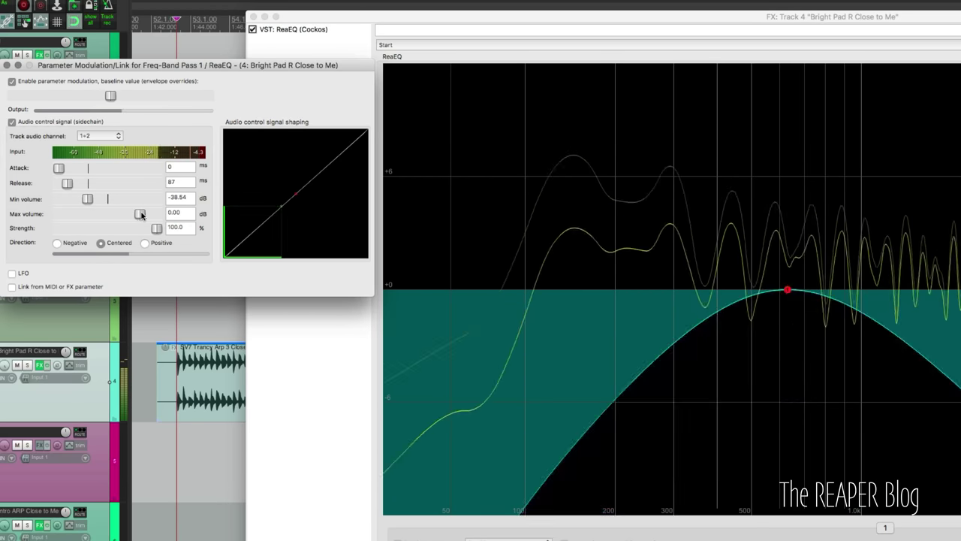
drag(293, 232, 300, 247)
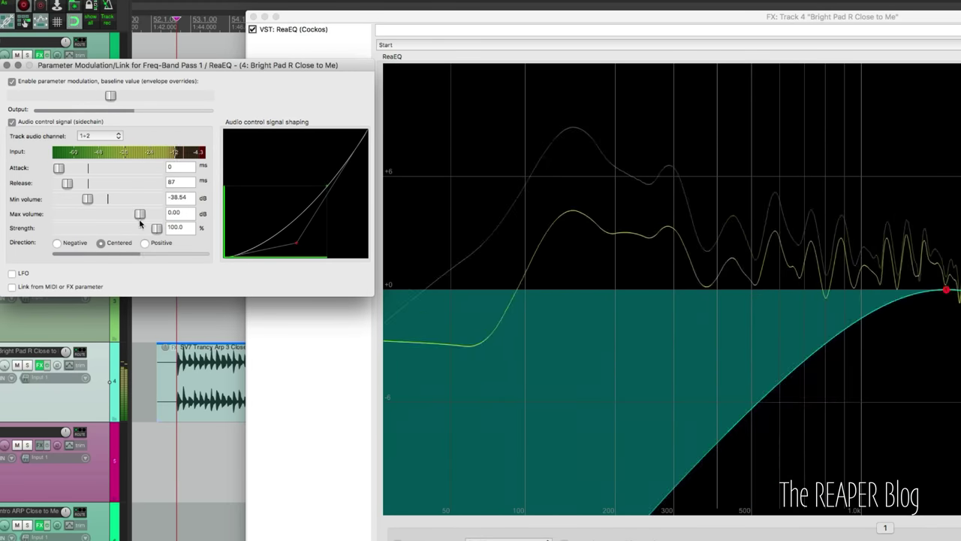
drag(156, 228, 128, 233)
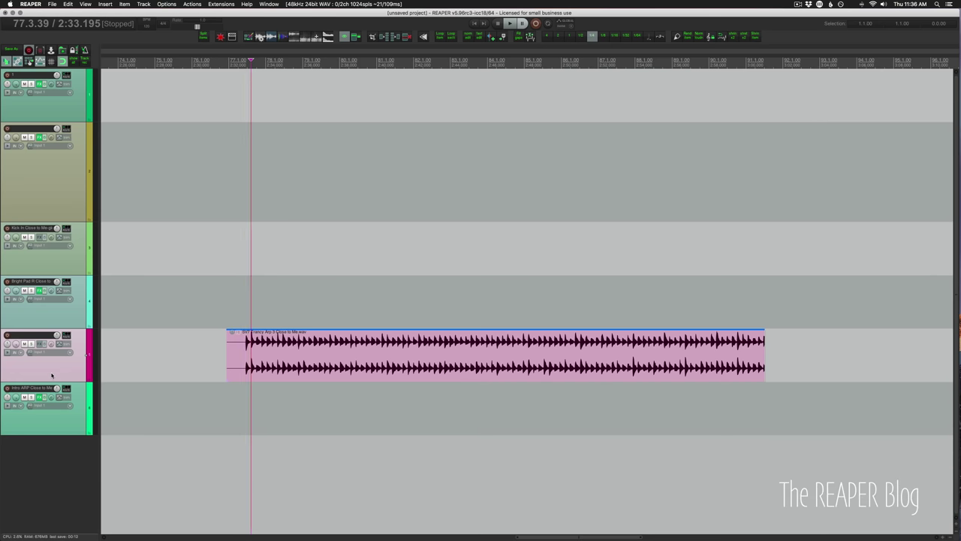
- Play the project briefly, then show track 5's ReaEQ with its four flat bands
key(space)
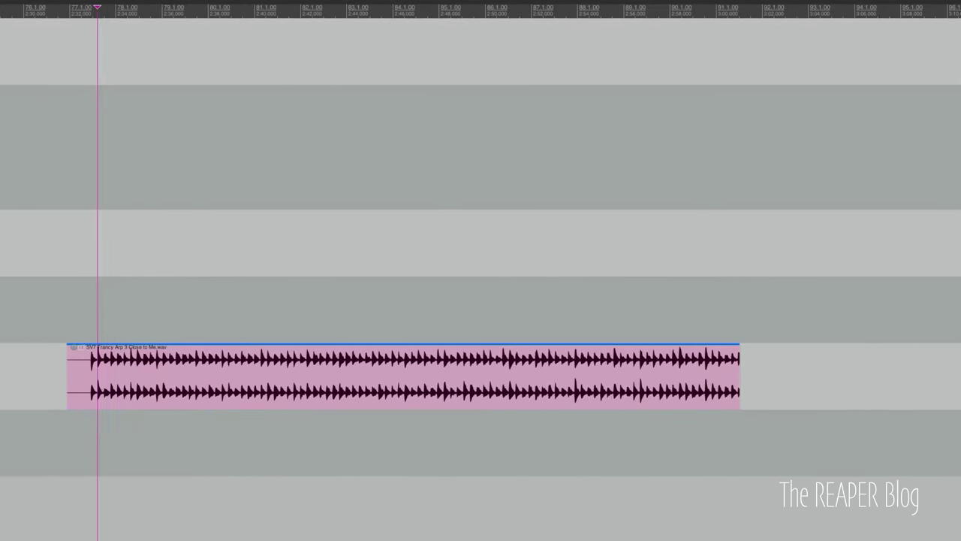
key(f)
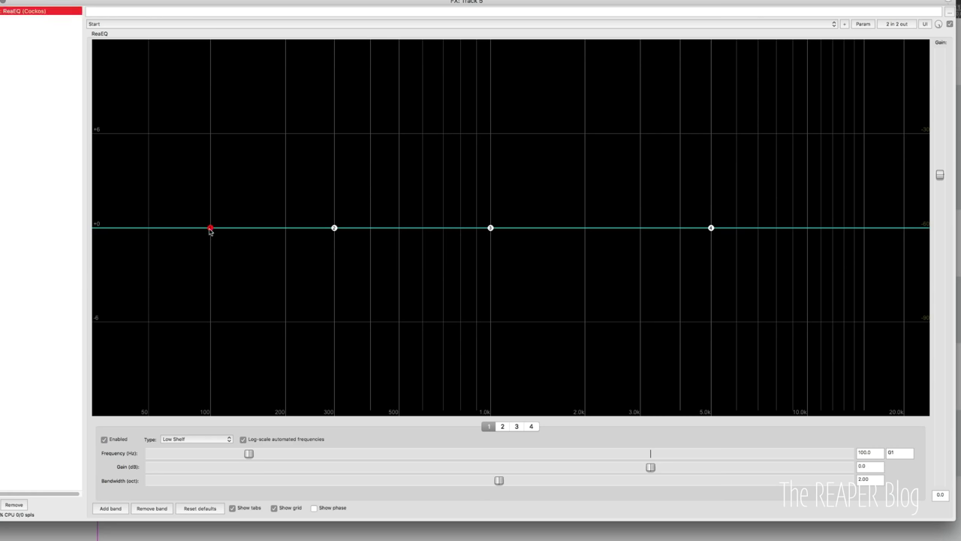
- Cut lows with band 1 and highs with band 4, raise the low cut near 737 Hz, and boost band 3
drag(210, 229, 253, 507)
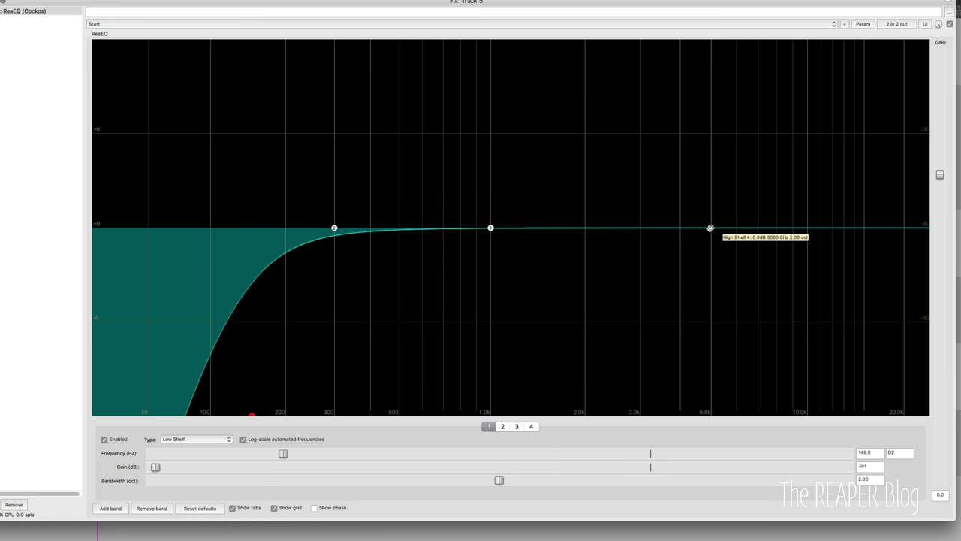
drag(710, 228, 779, 414)
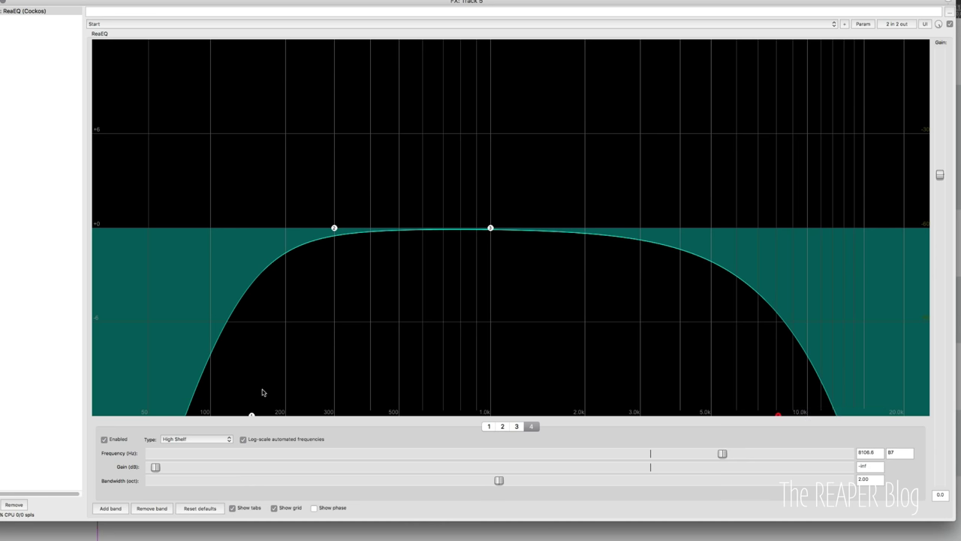
drag(250, 415, 449, 414)
drag(491, 227, 549, 159)
scroll(609, 163, down, 8)
scroll(539, 160, up, 3)
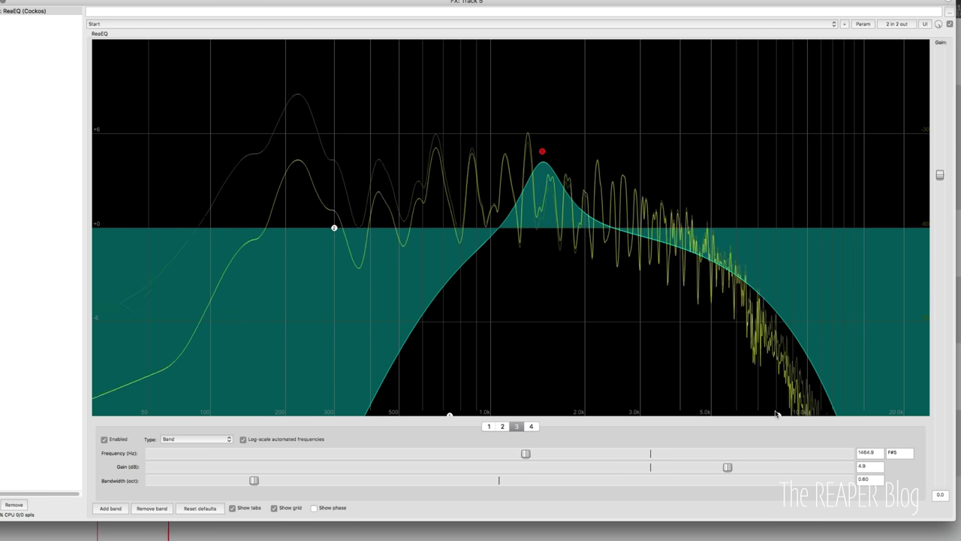
- Lower the high cut, narrow the bandwidths to 1.30, and audition with the low cut near 930 Hz
drag(778, 414, 679, 413)
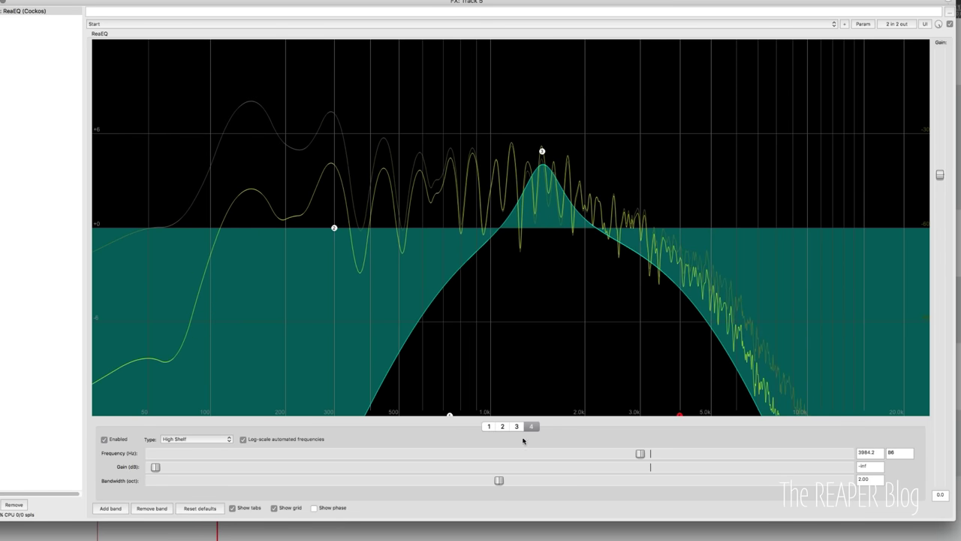
drag(499, 481, 397, 480)
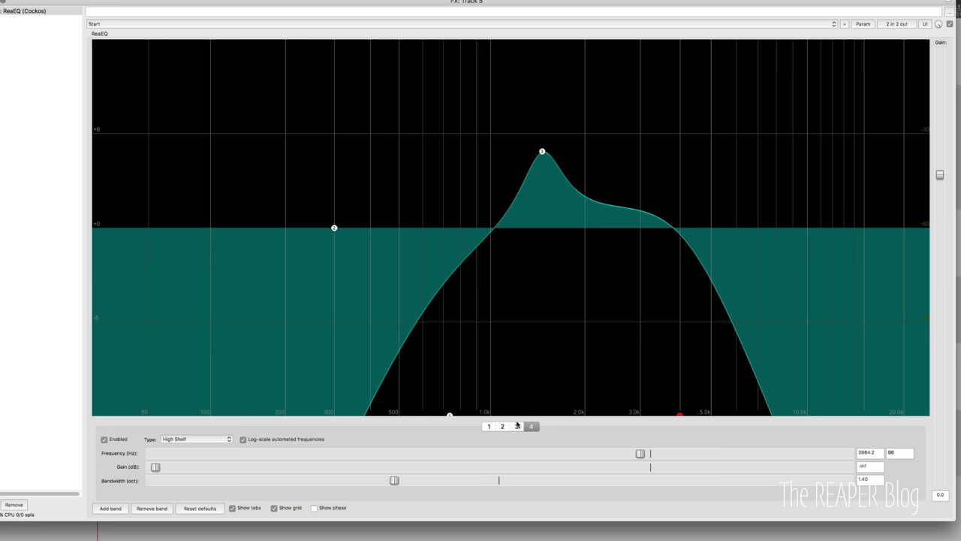
drag(500, 481, 378, 481)
key(space)
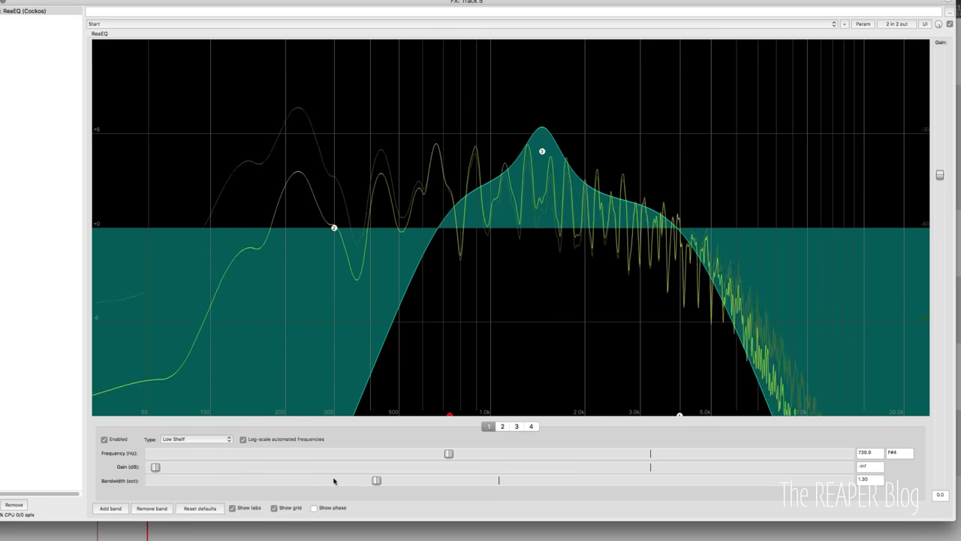
drag(448, 454, 480, 456)
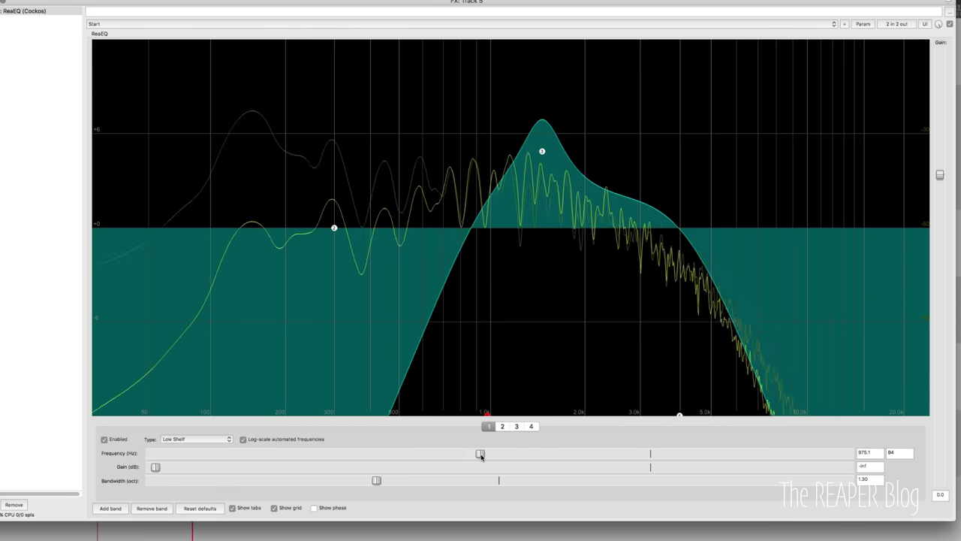
key(space)
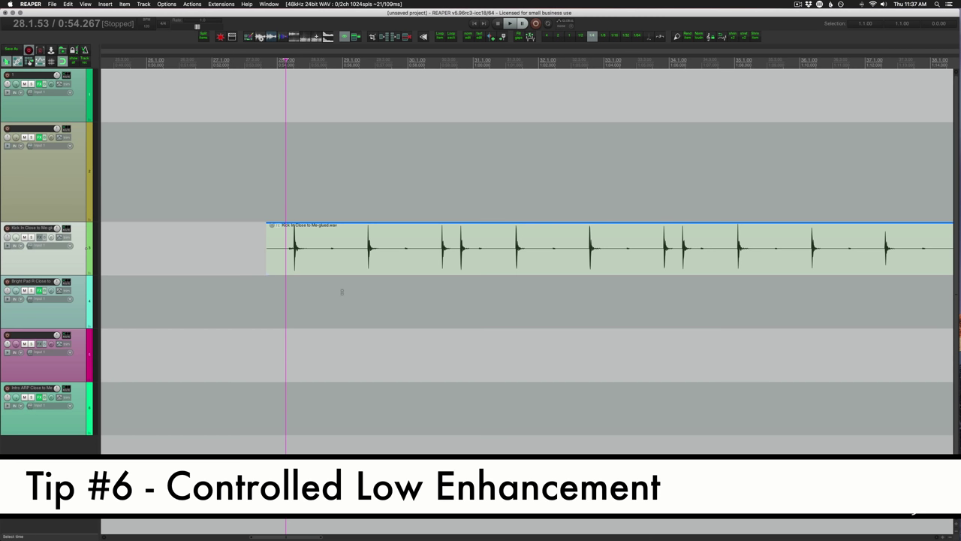
- Bring up ReaEQ on the kick track 'Kick In Close to Me-glued'
scroll(337, 289, right, 2)
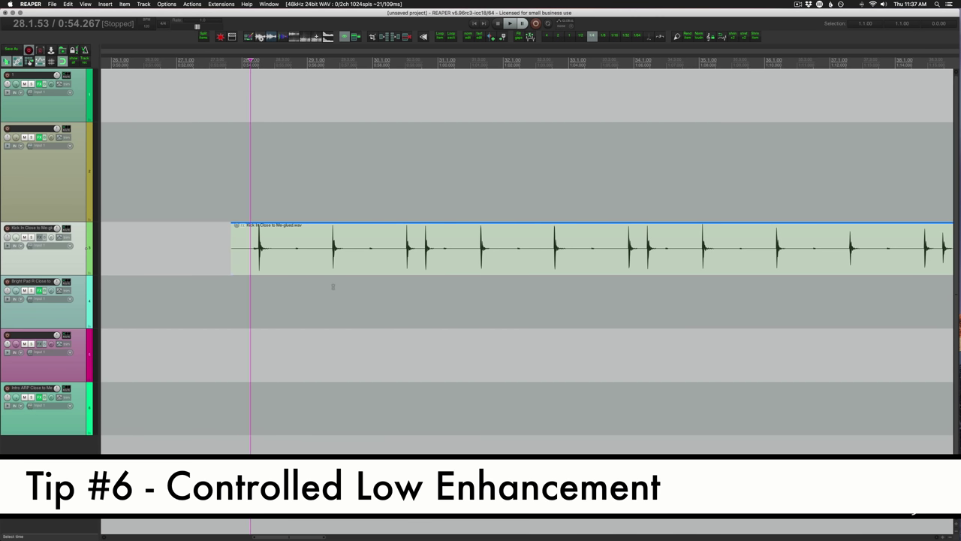
key(shift+f)
click(331, 459)
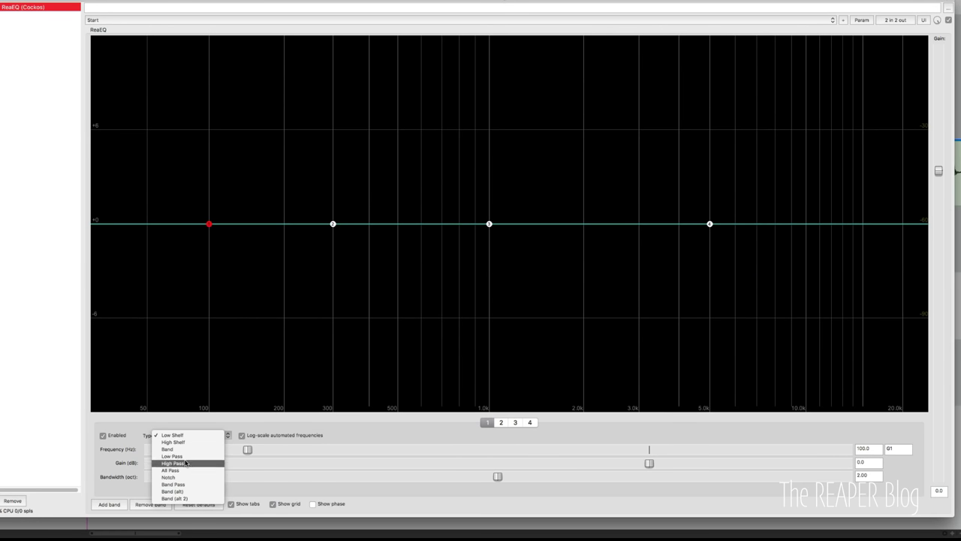
- Make kick band 1 a resonant high-pass at about 45.7 Hz, 0.74 octaves, and play it
click(185, 463)
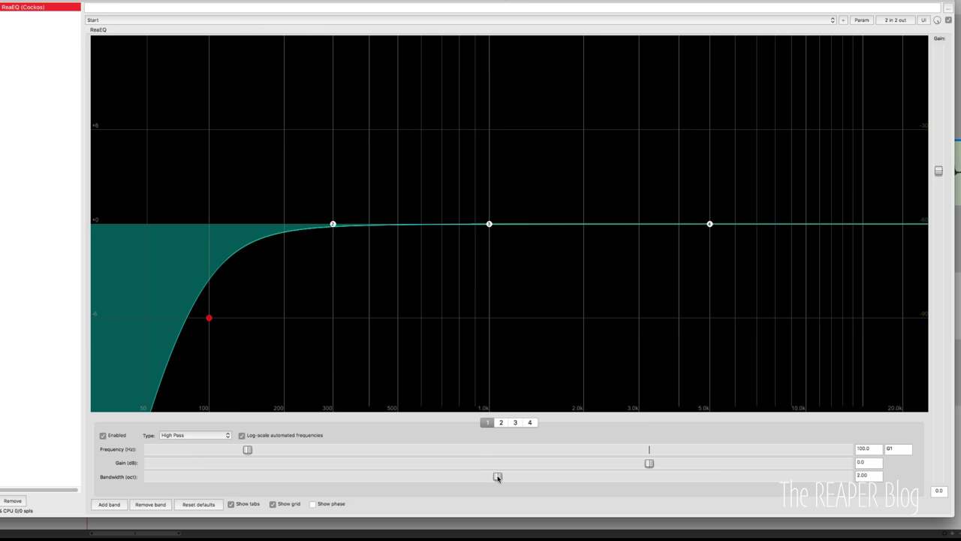
drag(498, 476, 281, 472)
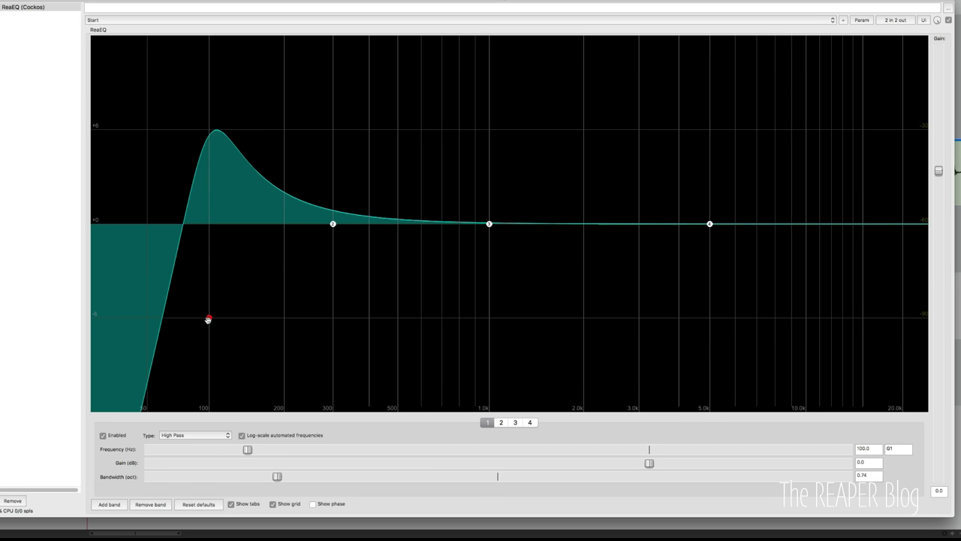
drag(209, 318, 141, 316)
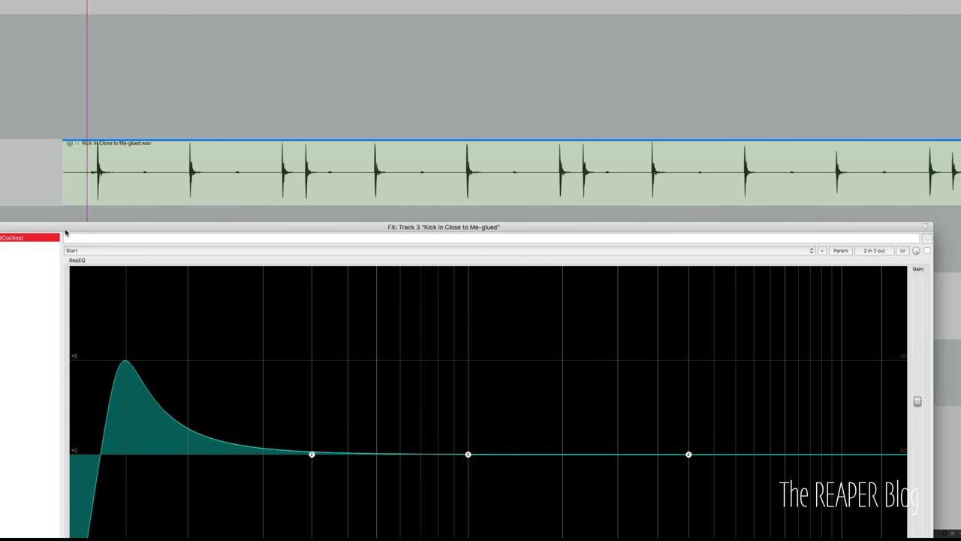
key(space)
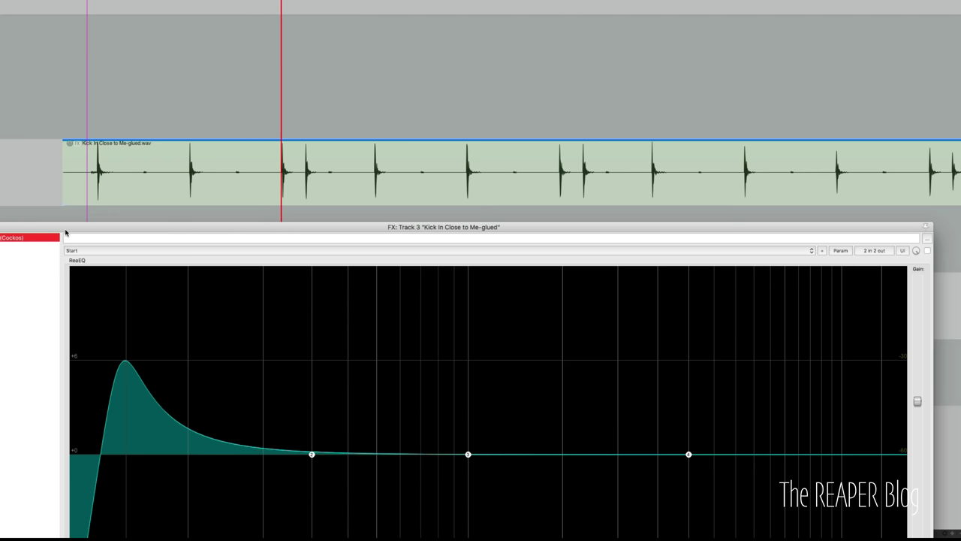
- Replay the kick, move the ReaEQ window up to show the whole graph, then stop
key(space)
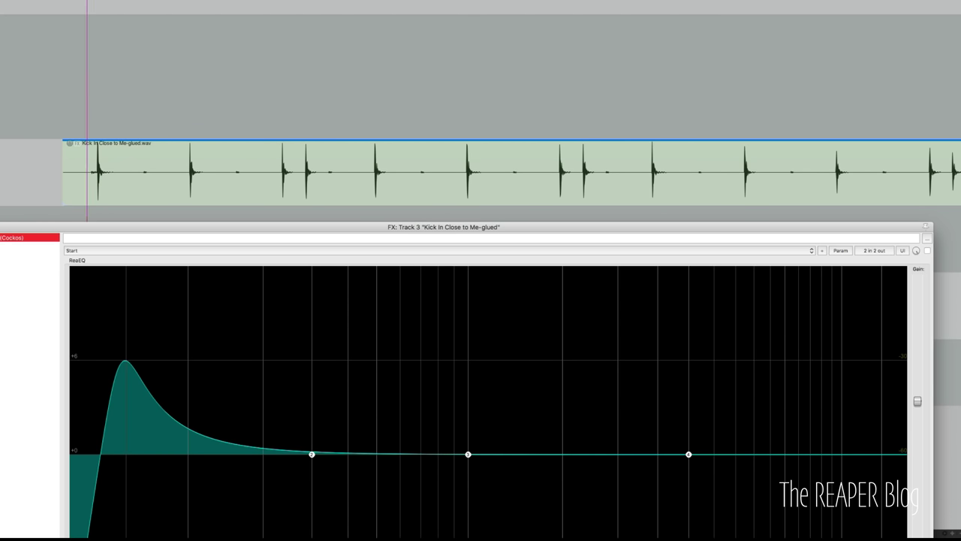
key(space)
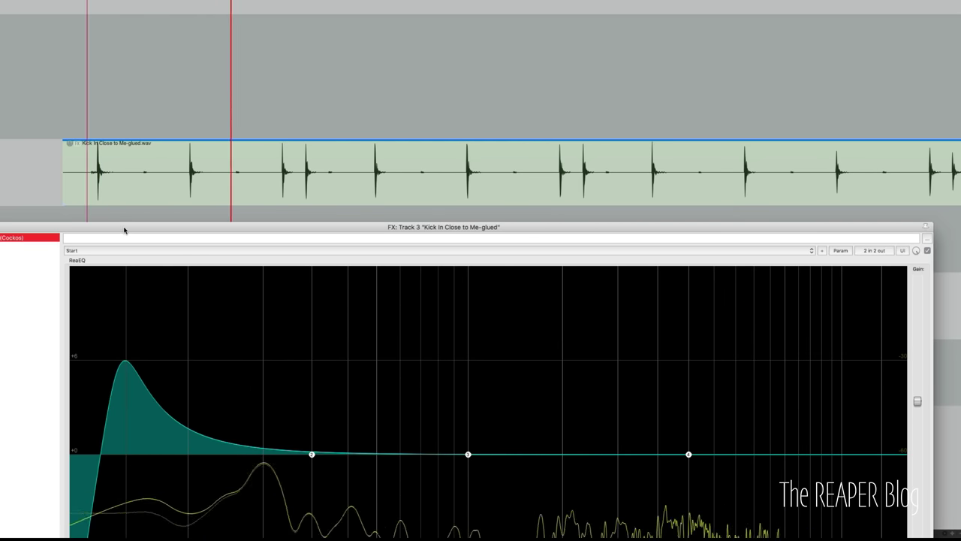
drag(125, 231, 108, 37)
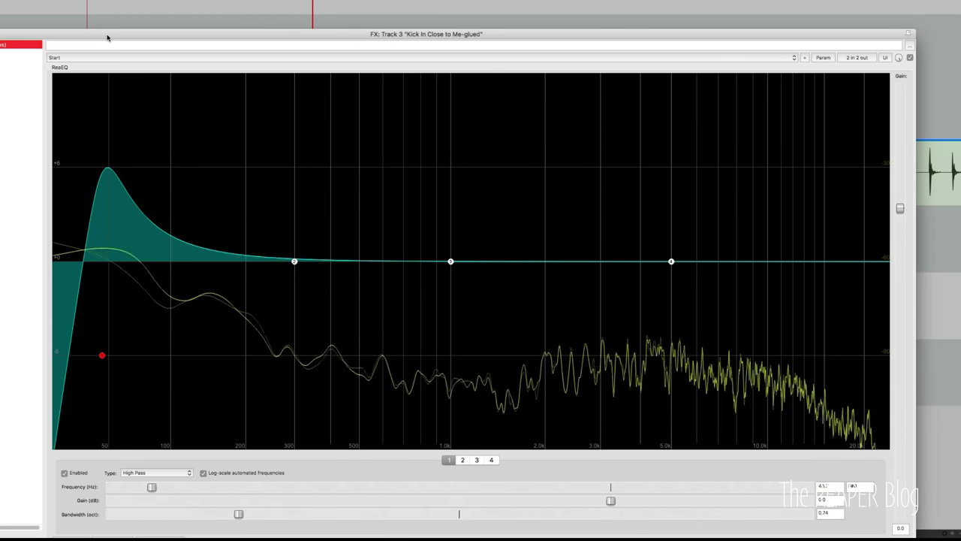
key(space)
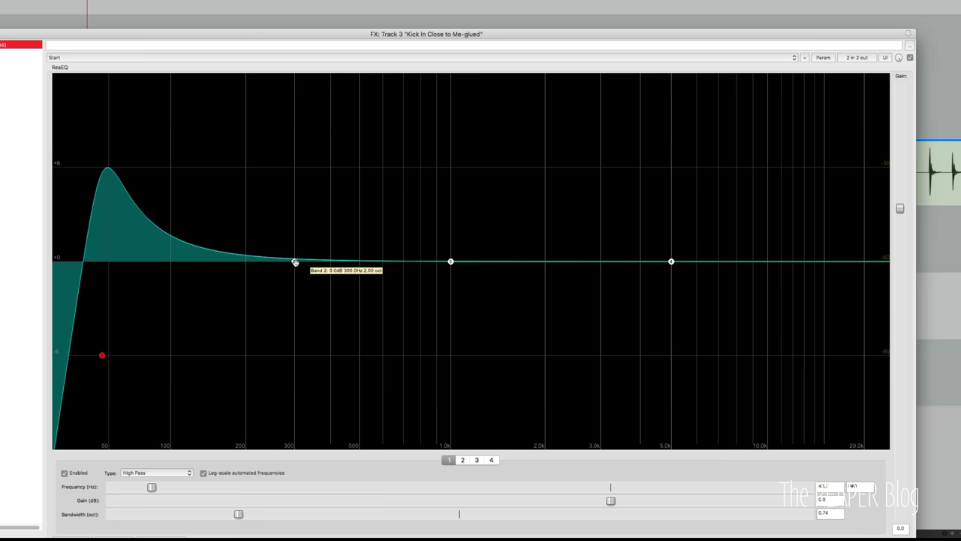
- Pull band 2 into a −6.5 dB dip at 63.7 Hz and audition the kick
drag(295, 261, 127, 362)
scroll(157, 276, down, 4)
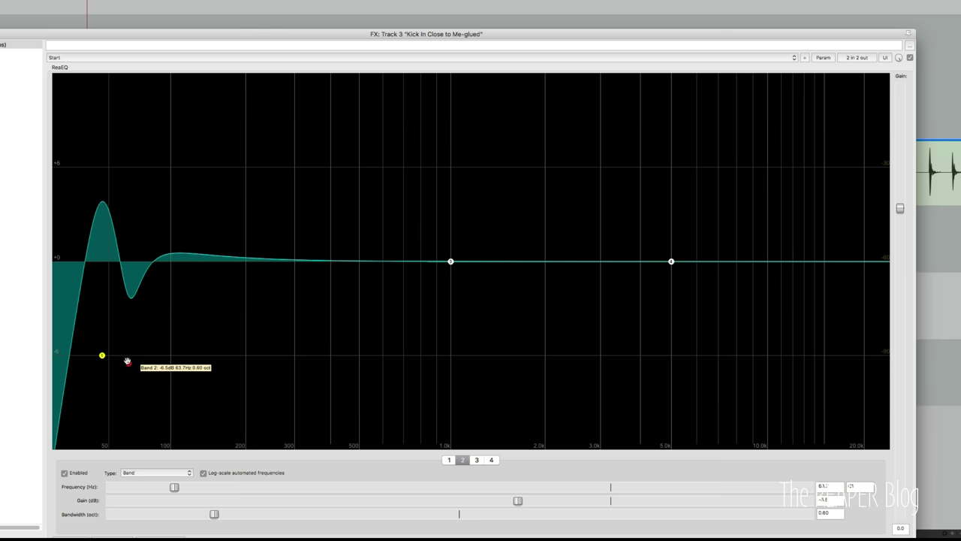
key(space)
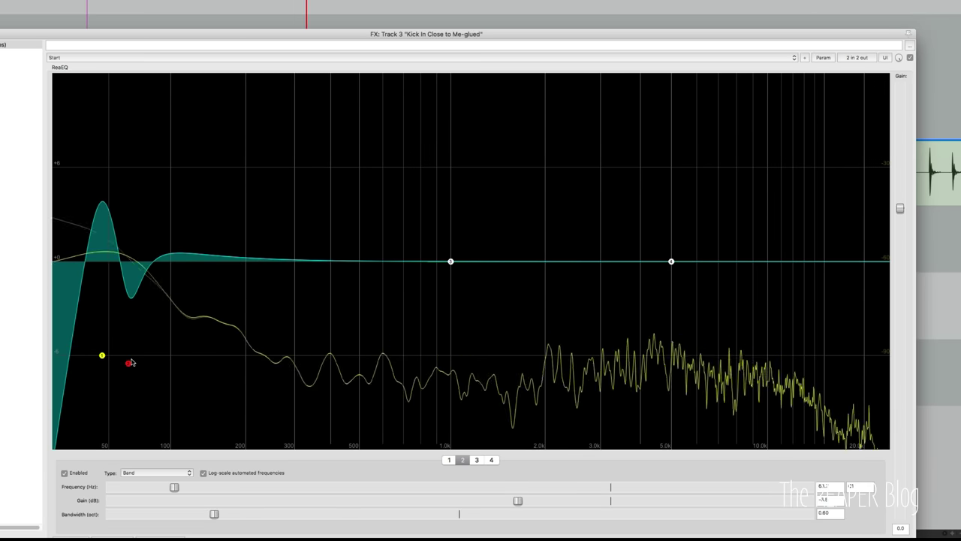
key(space)
- Disable the band 2 dip and raise the band 1 high-pass to about 58 Hz
alt+click(129, 362)
mouse_move(101, 355)
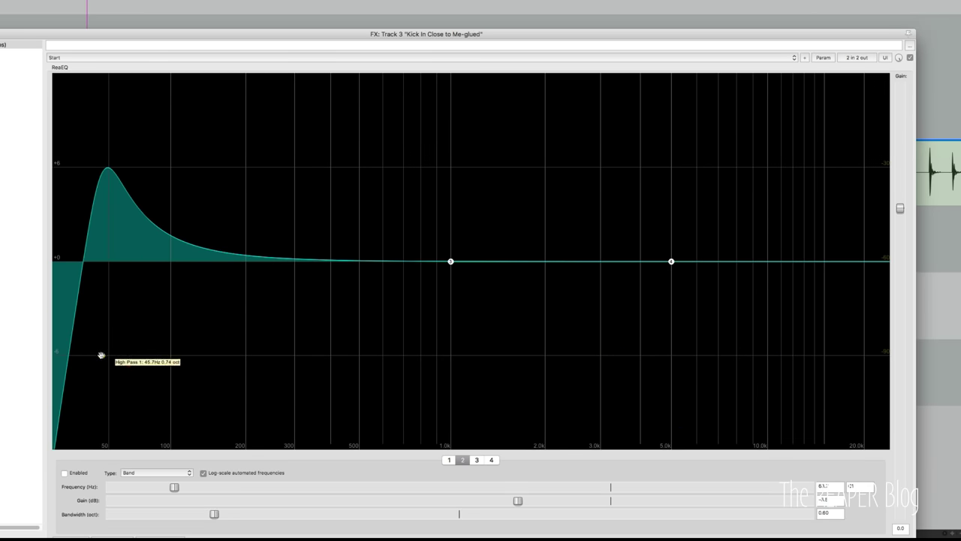
drag(101, 354, 149, 355)
- Switch kick band 1 to a low shelf boosted around 85 Hz, audition it, then disable it
click(138, 473)
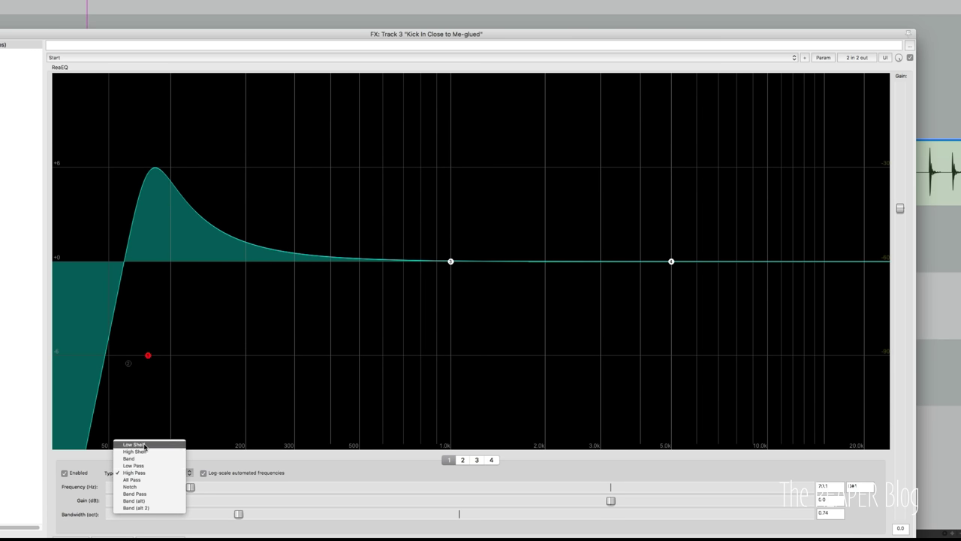
click(145, 445)
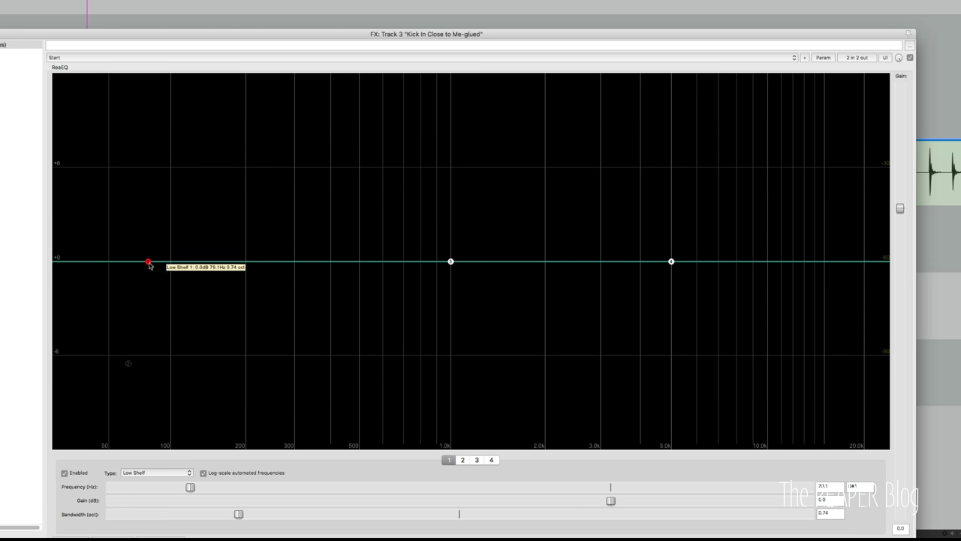
drag(147, 261, 133, 166)
key(space)
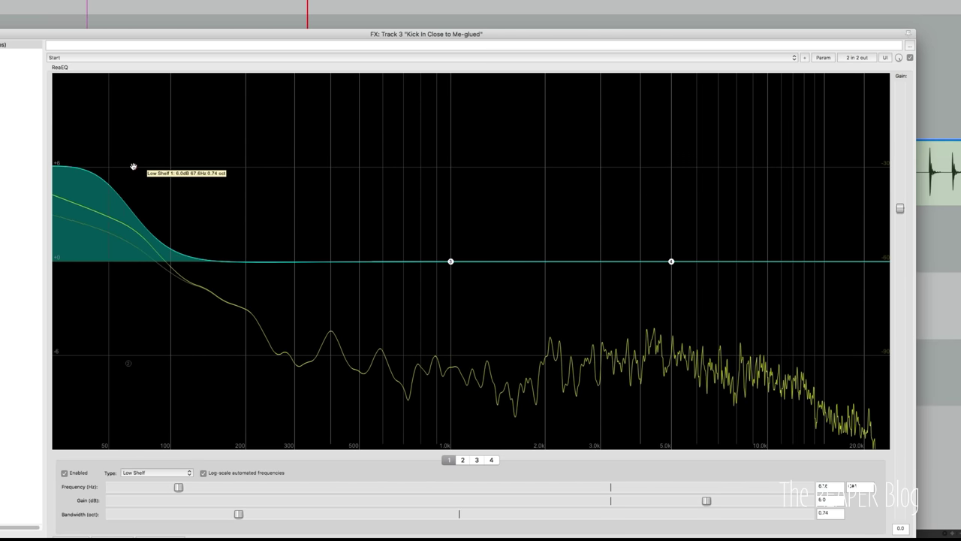
key(space)
double_click(134, 168)
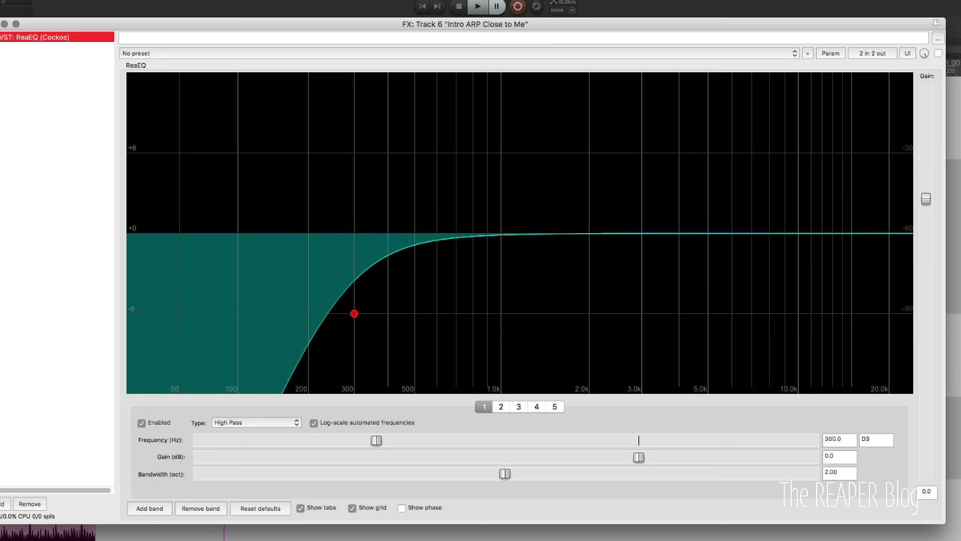
mouse_move(505, 473)
mouse_down()
mouse_move(287, 473)
mouse_move(356, 481)
mouse_move(331, 476)
mouse_move(507, 468)
mouse_up()
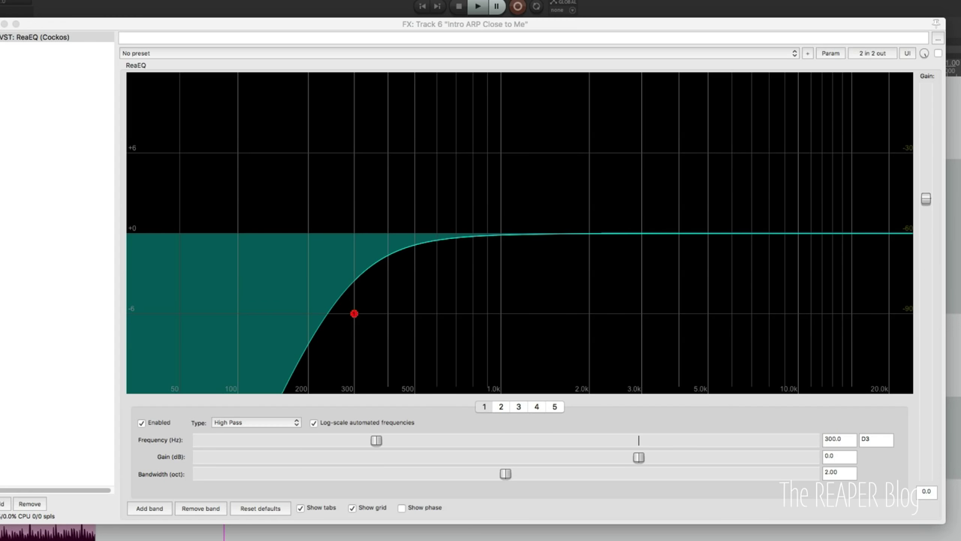
key(space)
key(space)
click(9, 61)
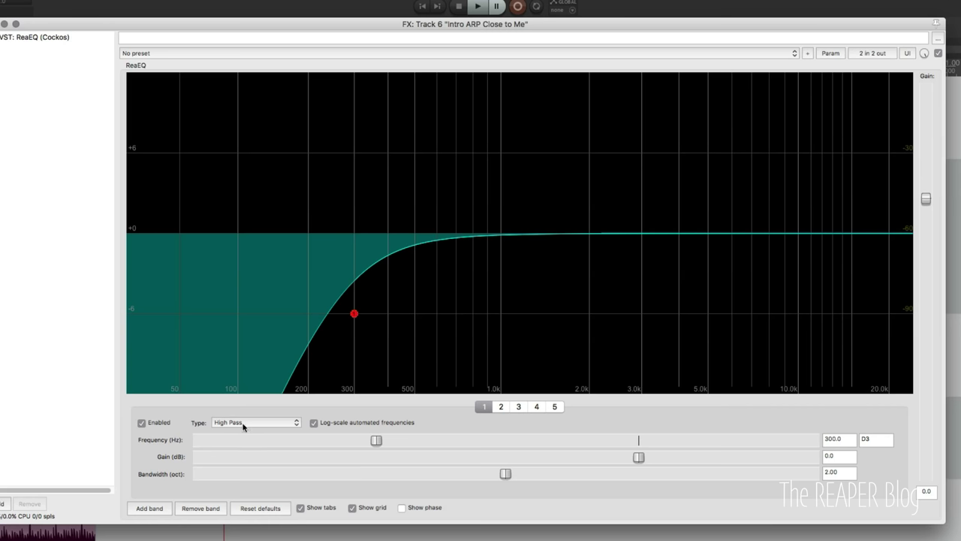
key(space)
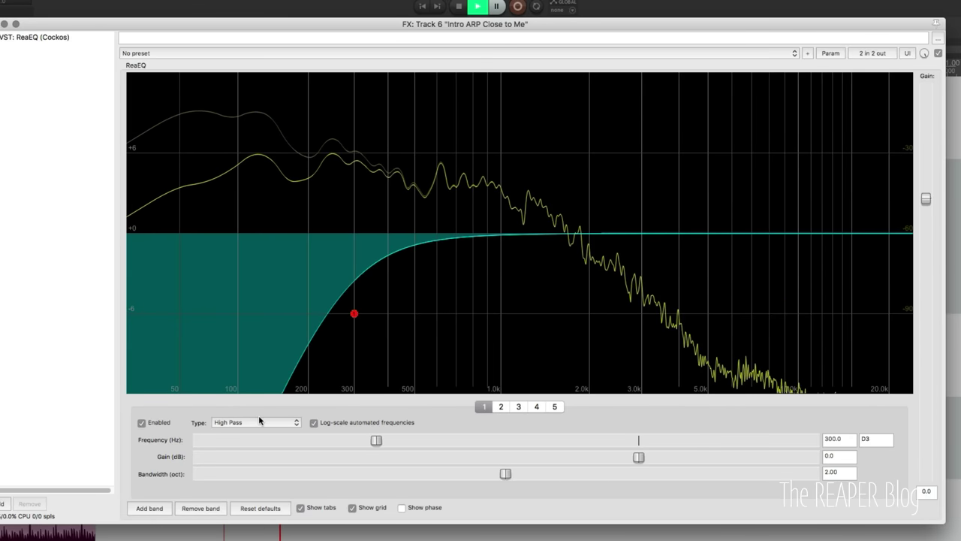
key(space)
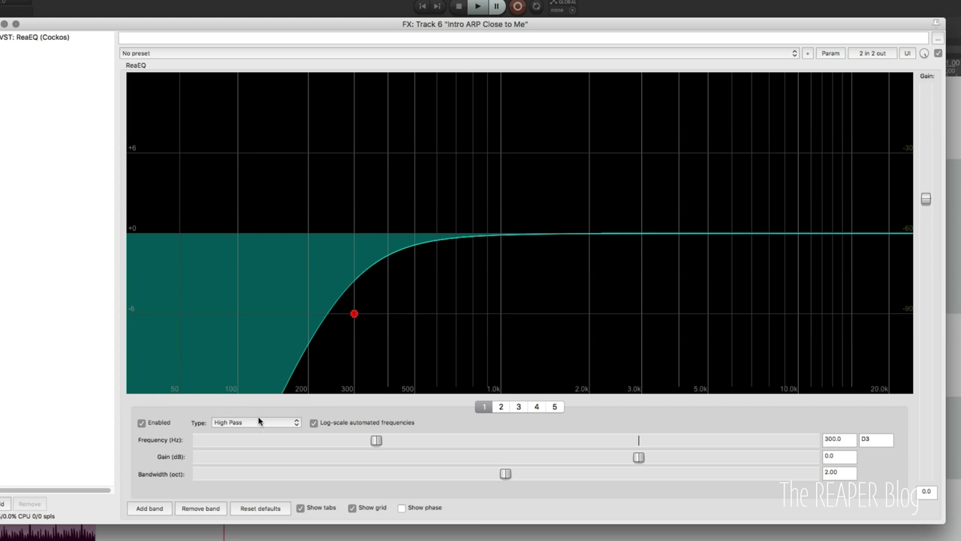
- Enable band 2 as a second 300 Hz high-pass, toggling it off and on
click(501, 408)
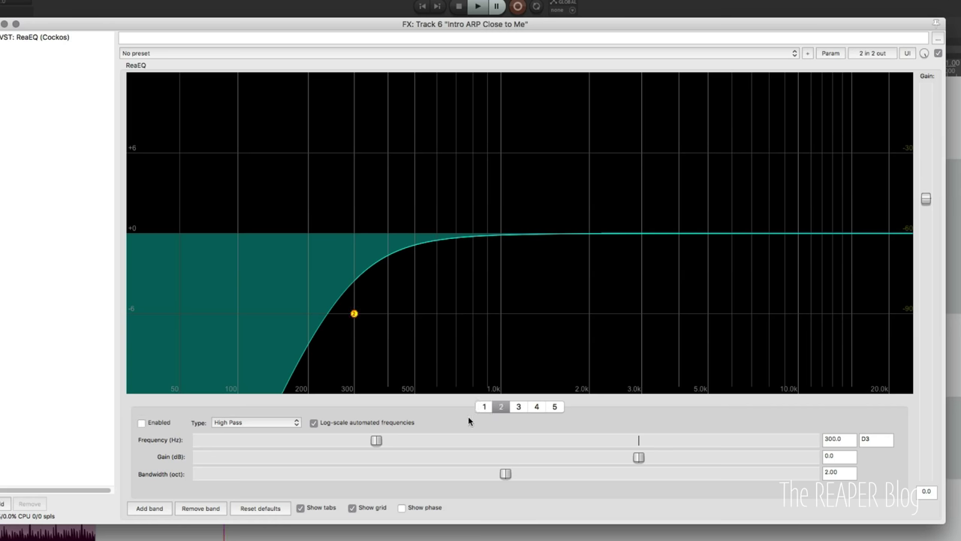
click(160, 422)
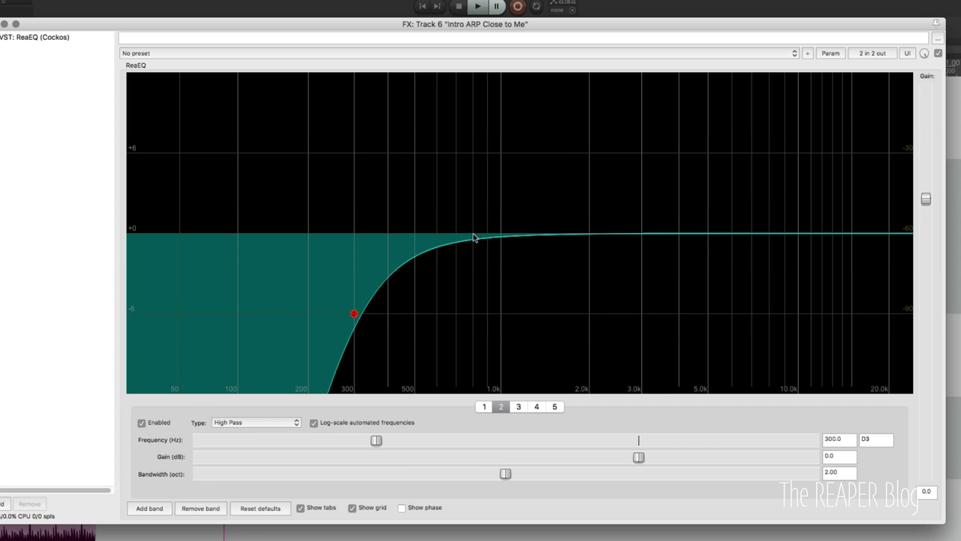
click(156, 423)
click(156, 423)
click(155, 420)
click(155, 420)
- Play the arp comparing band 2 bypassed and enabled, then stop with it on
key(space)
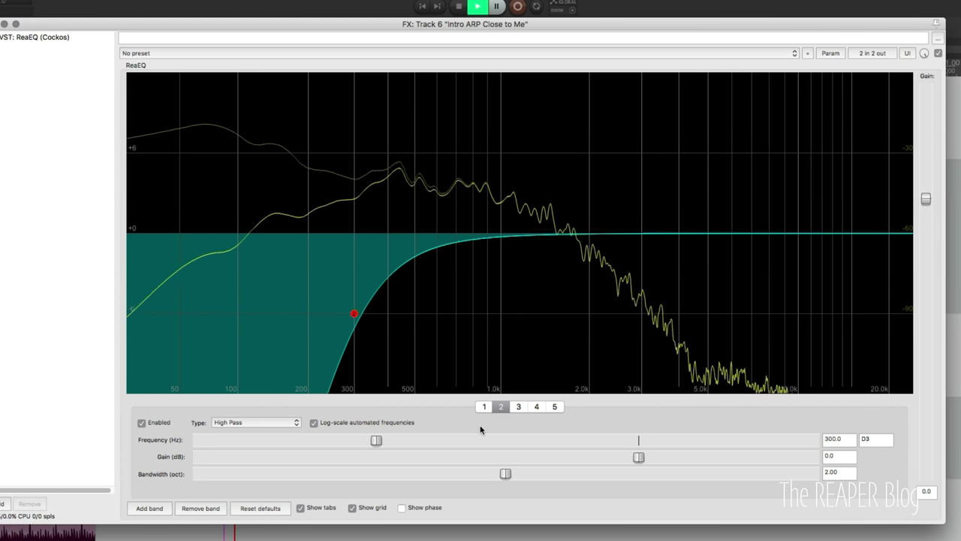
click(141, 424)
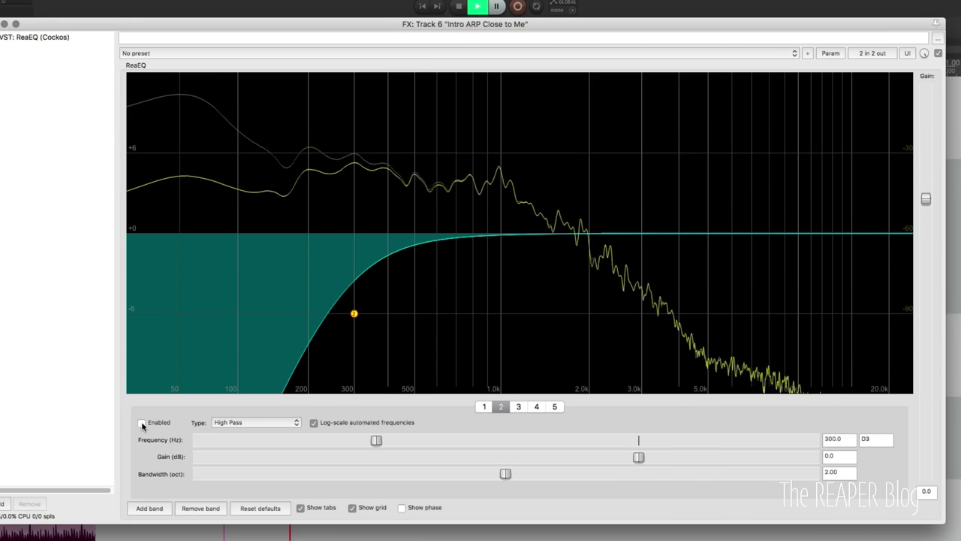
click(142, 423)
key(space)
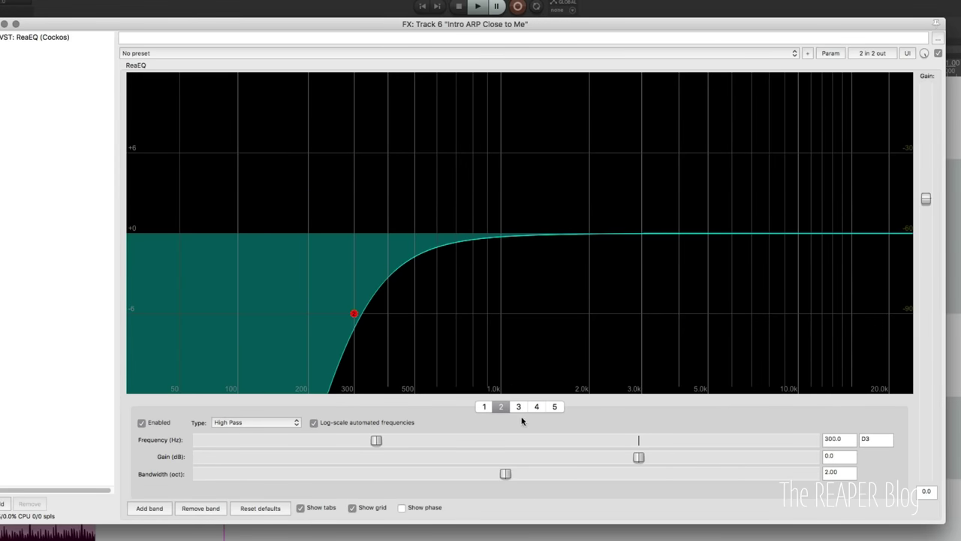
- Enable bands 3, 4 and 5 as extra 300 Hz high-passes and play the arp through them
click(517, 408)
click(156, 425)
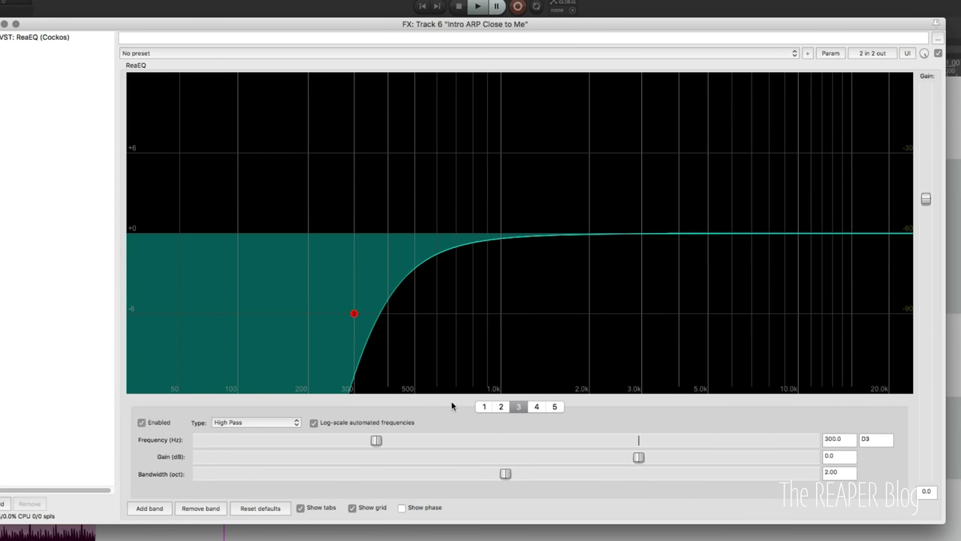
click(540, 408)
click(157, 422)
click(555, 406)
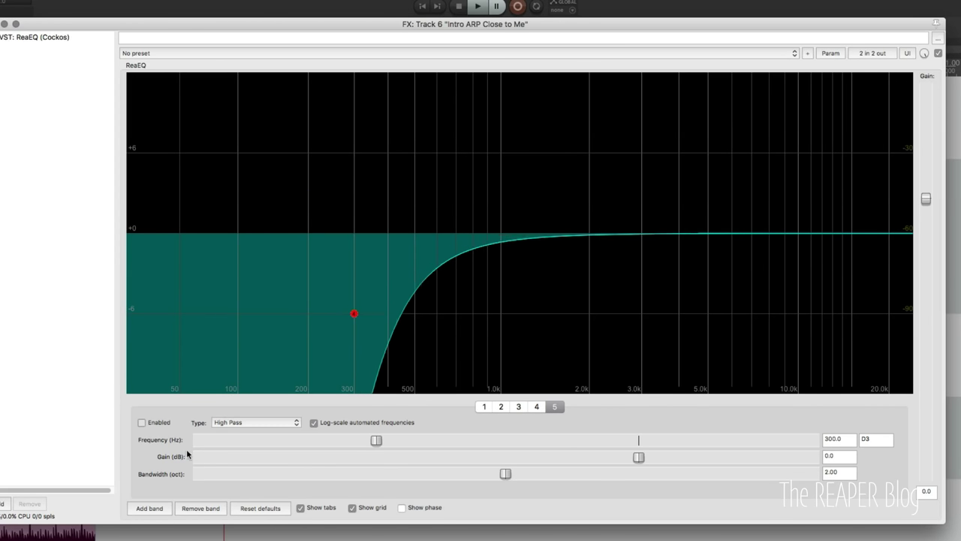
click(150, 422)
key(space)
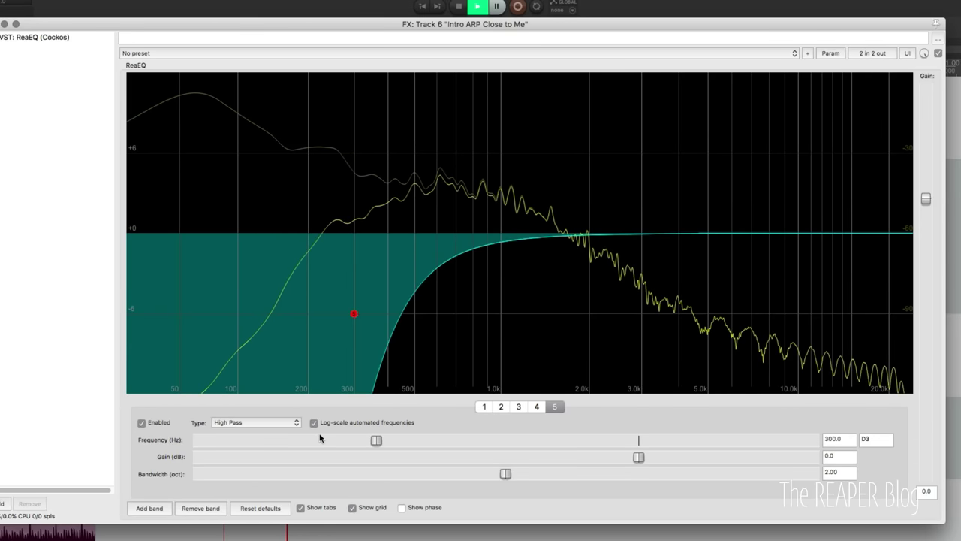
key(space)
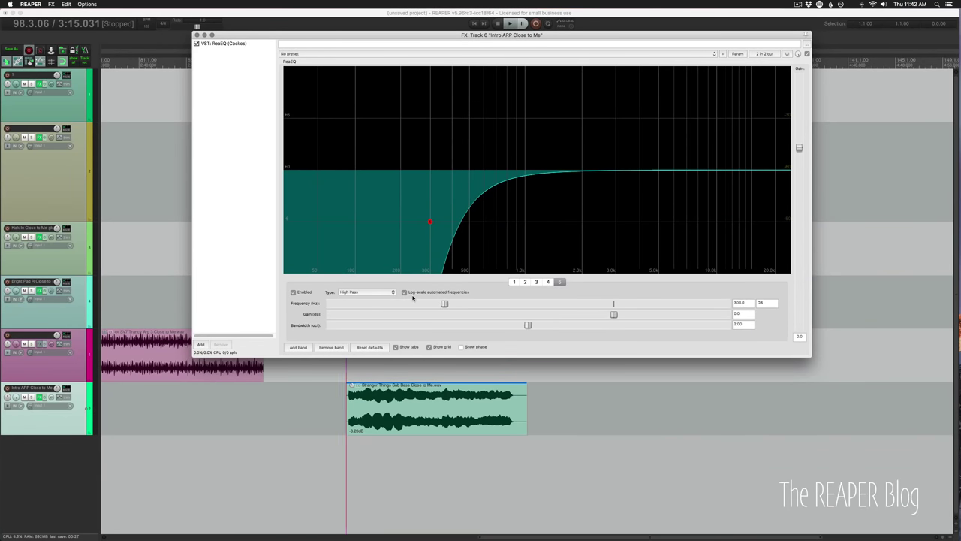
- Close Track 6's ReaEQ window to return to the six-track arrangement
key(Escape)
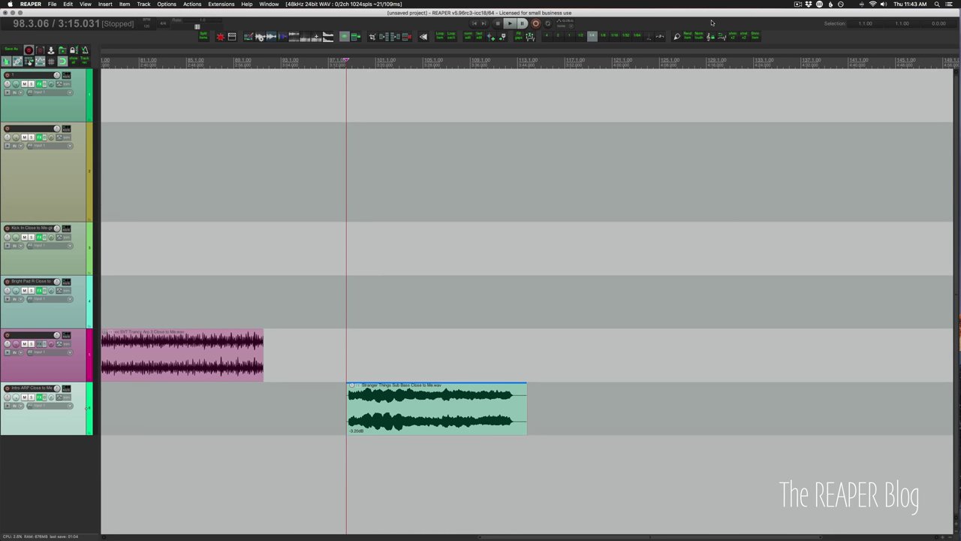